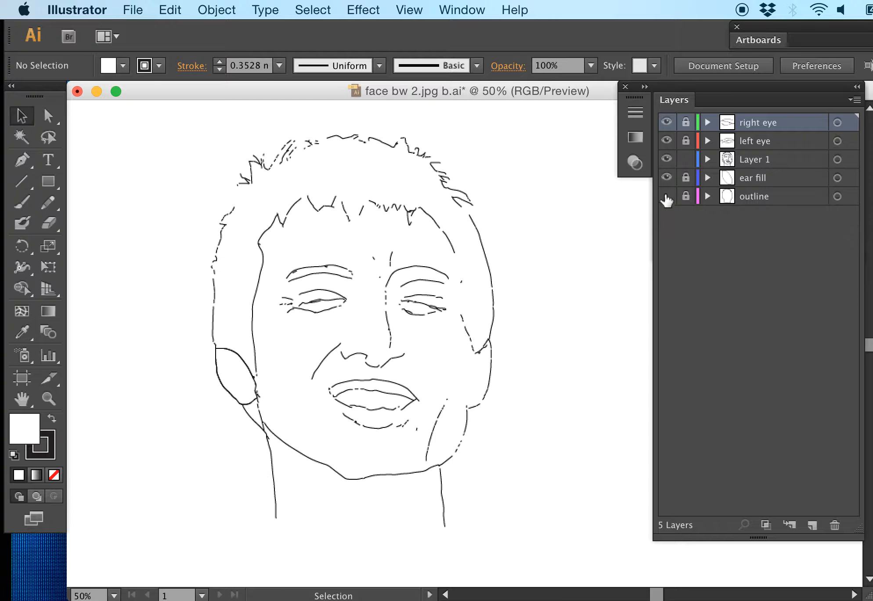
Step: Hide the ear fill layer to work on the broken contour along the left side of the hair
click(667, 178)
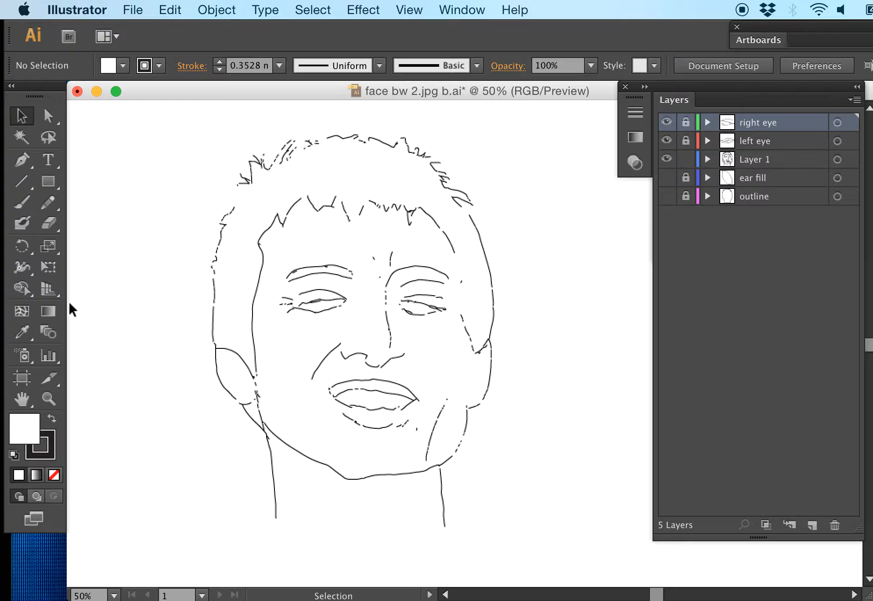
click(48, 401)
drag(192, 245, 248, 314)
drag(379, 279, 611, 414)
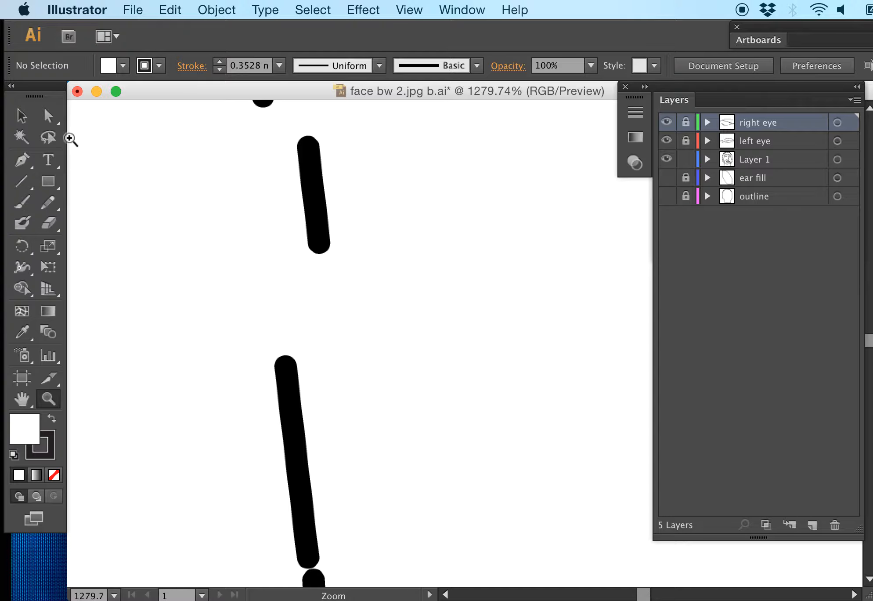
click(49, 116)
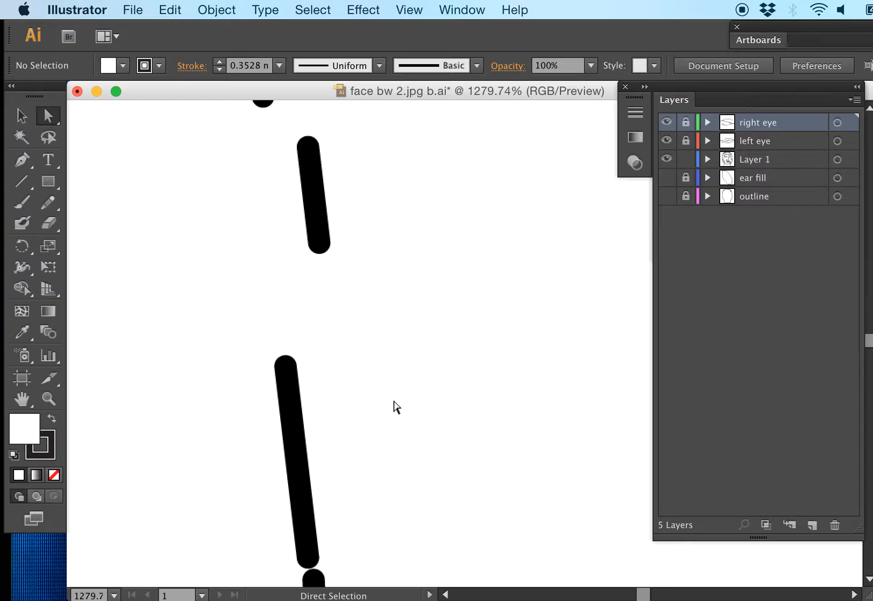
mouse_move(420, 397)
mouse_down()
mouse_move(260, 271)
mouse_move(238, 230)
mouse_up()
click(310, 323)
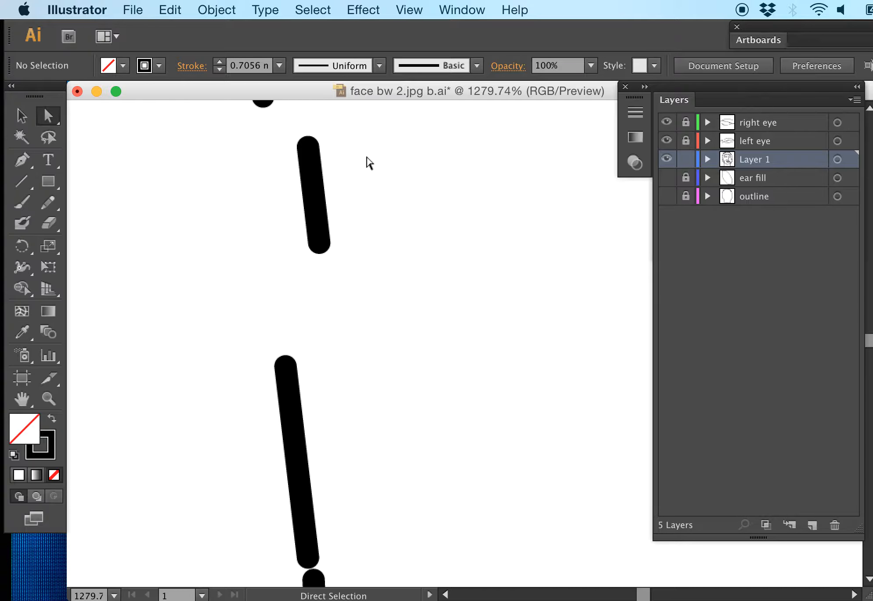
click(307, 237)
click(311, 335)
click(21, 116)
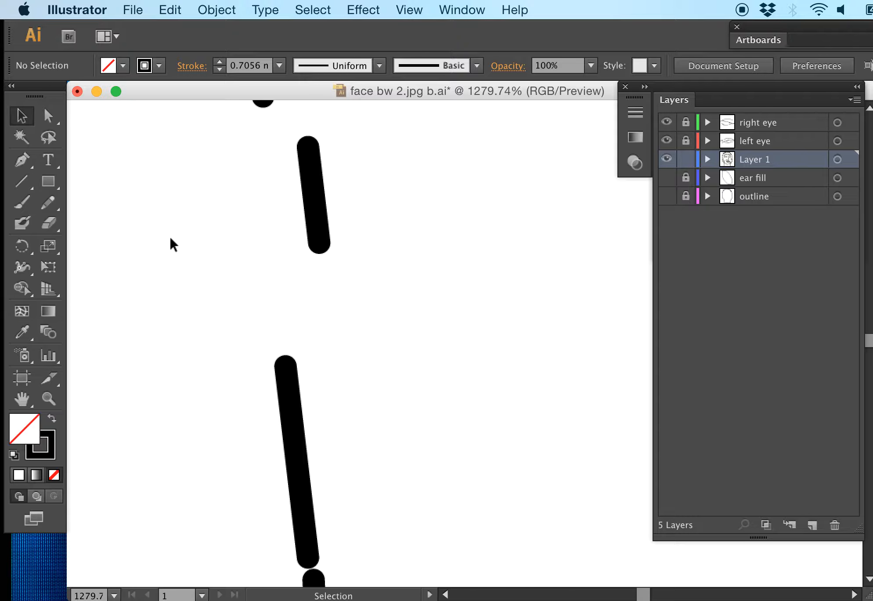
drag(384, 187, 209, 233)
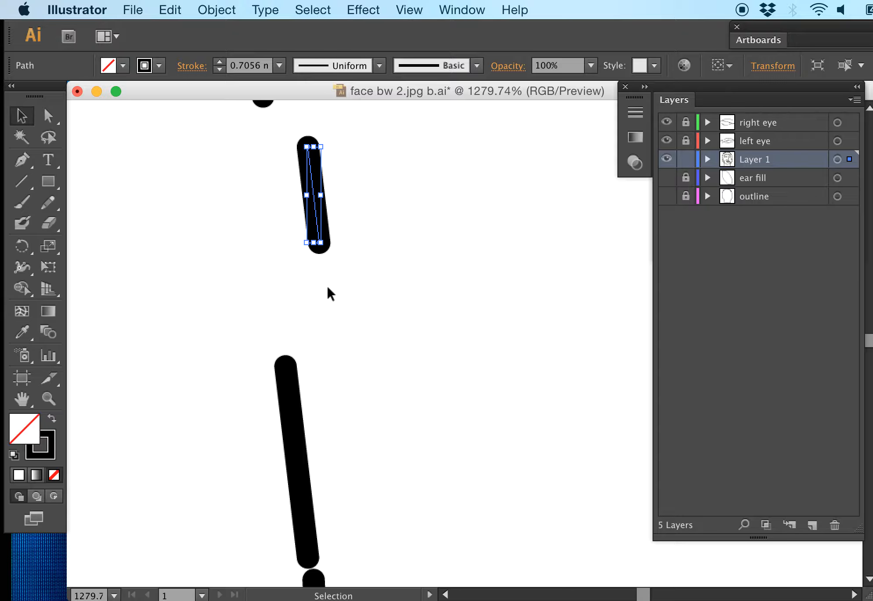
drag(309, 435, 270, 447)
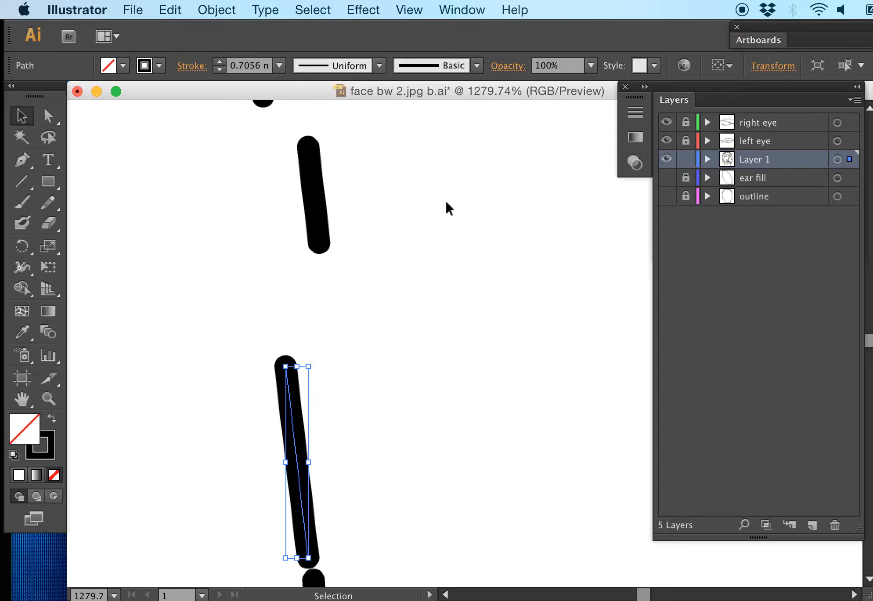
shift+drag(360, 191, 142, 216)
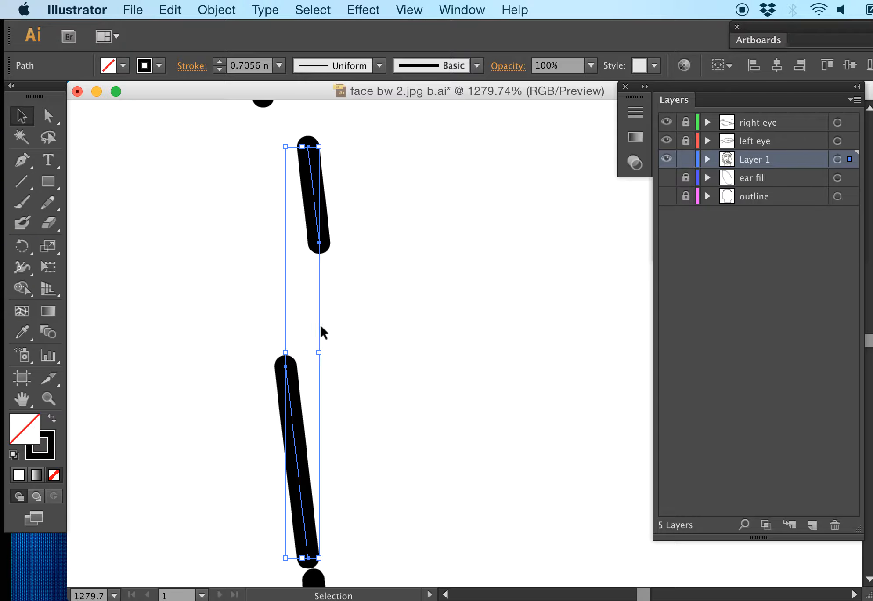
click(370, 302)
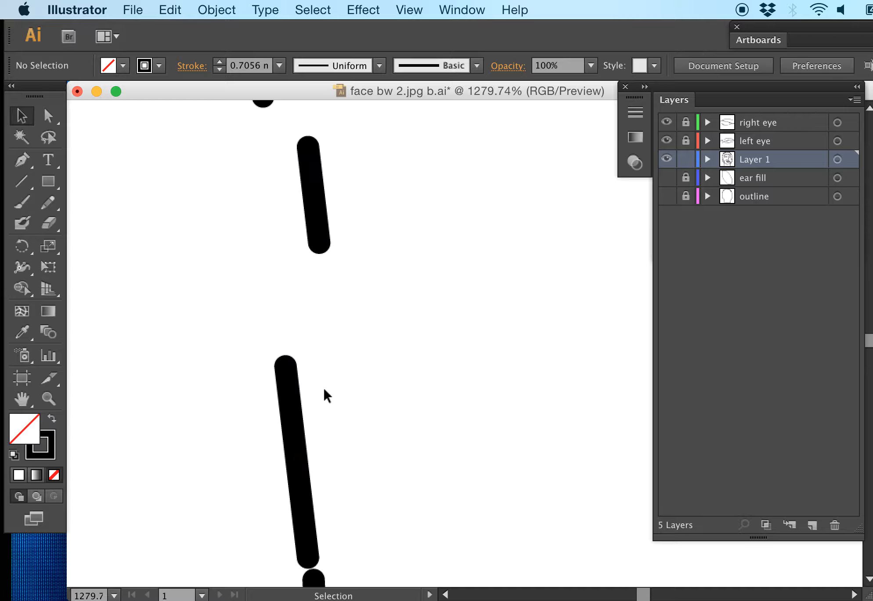
click(294, 410)
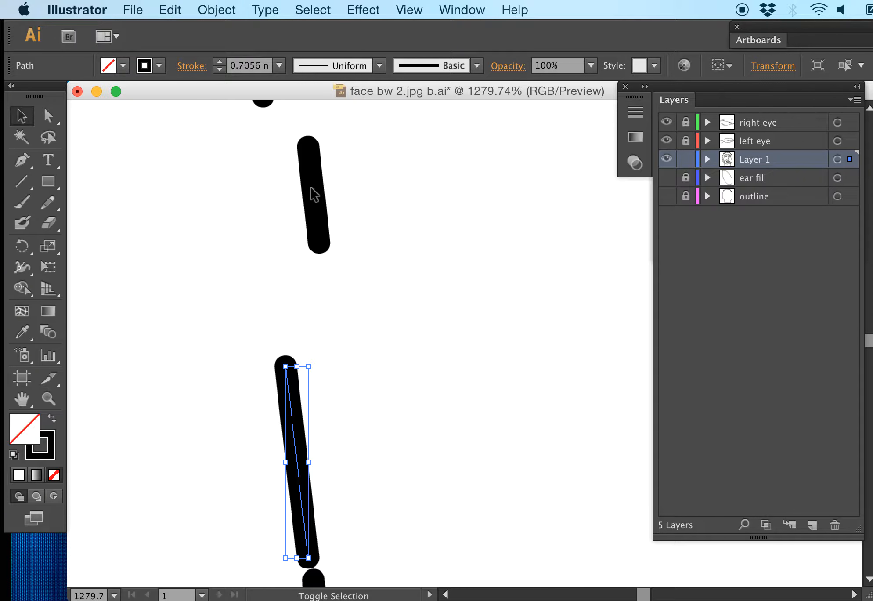
drag(372, 186, 260, 229)
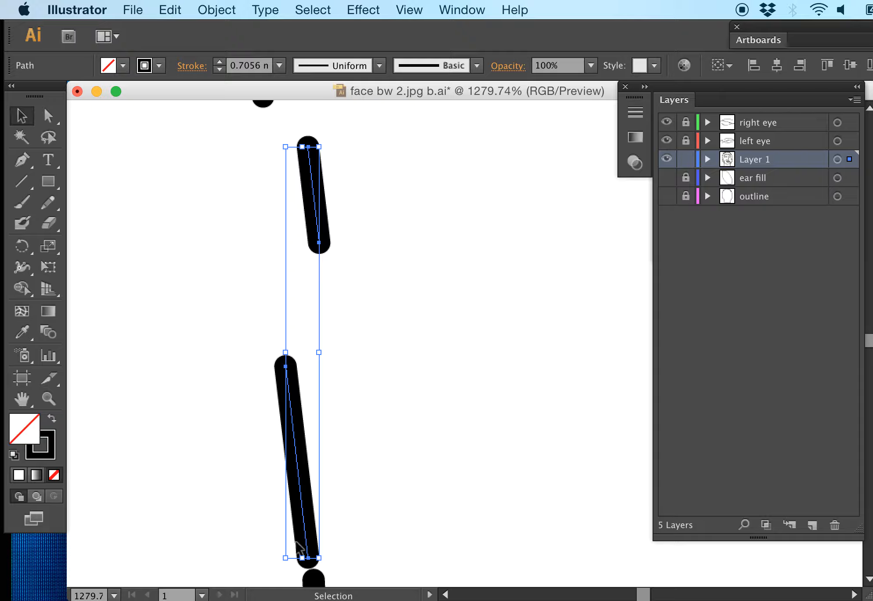
click(256, 309)
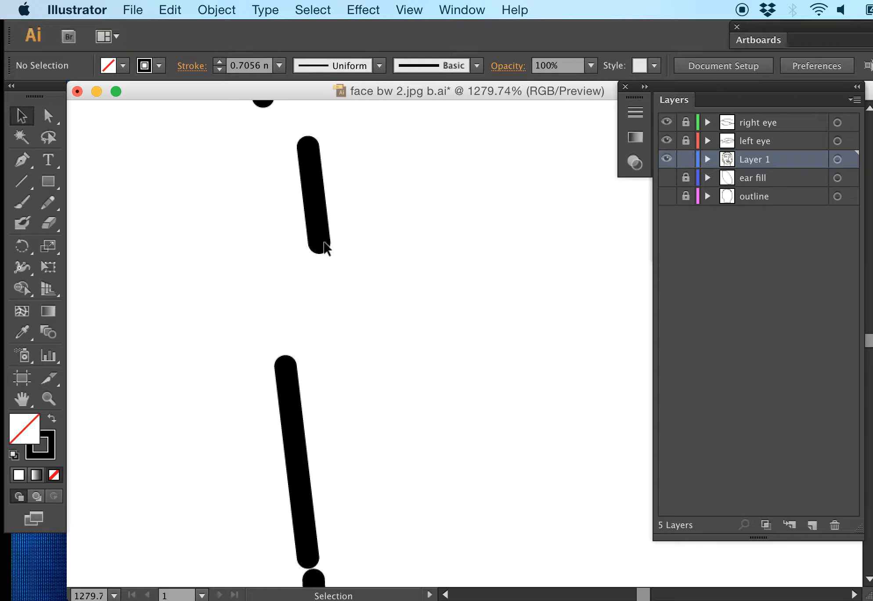
Step: Join the facing end anchor points of the two separated straight segments on the hair's left contour
click(48, 117)
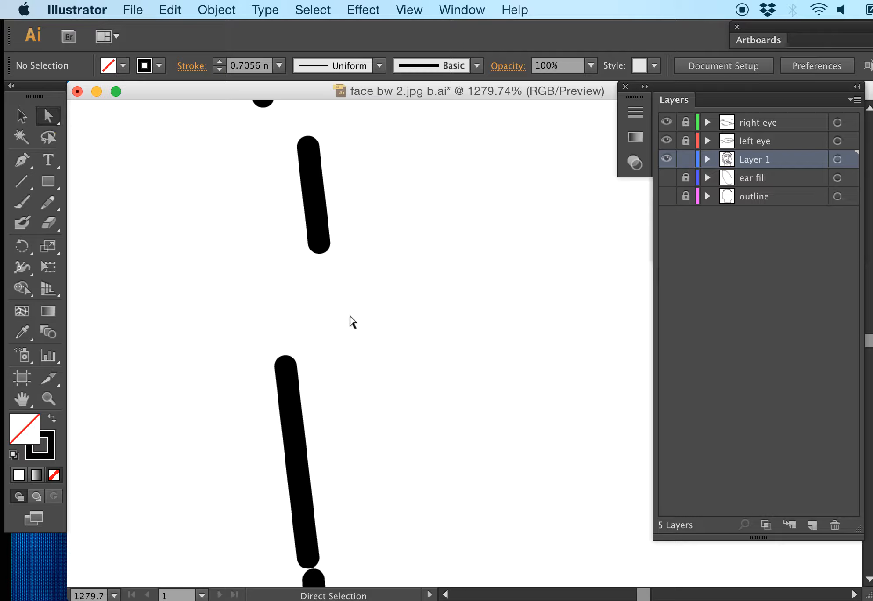
drag(388, 382, 236, 240)
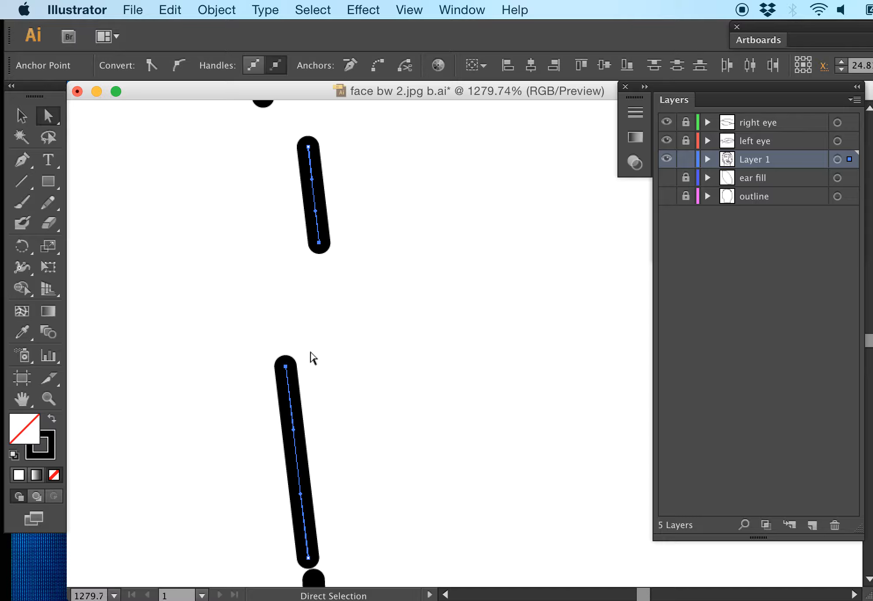
click(215, 10)
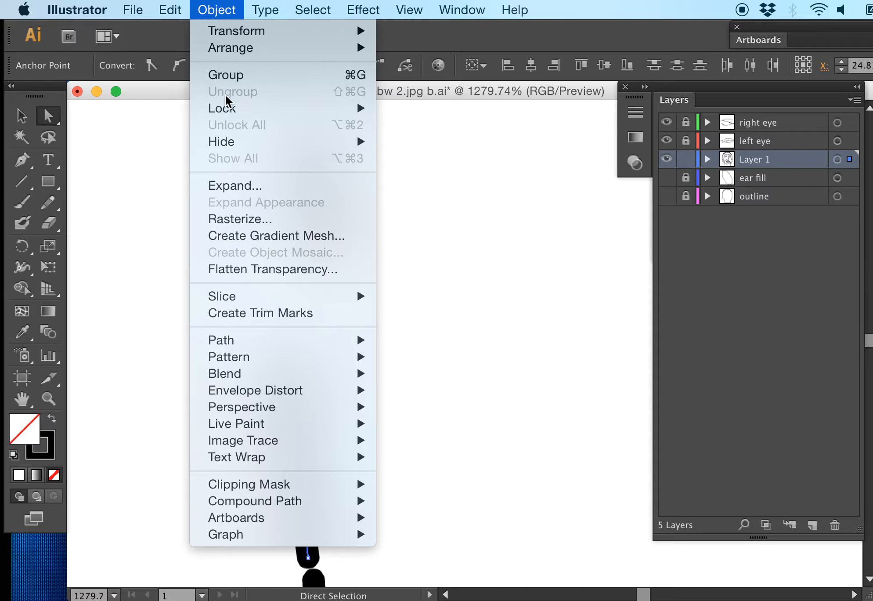
mouse_move(233, 341)
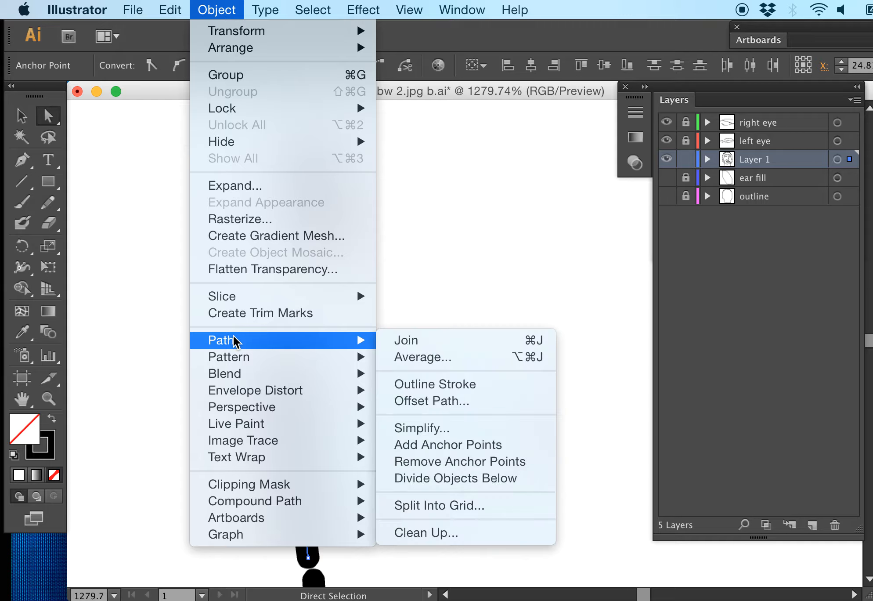
click(410, 341)
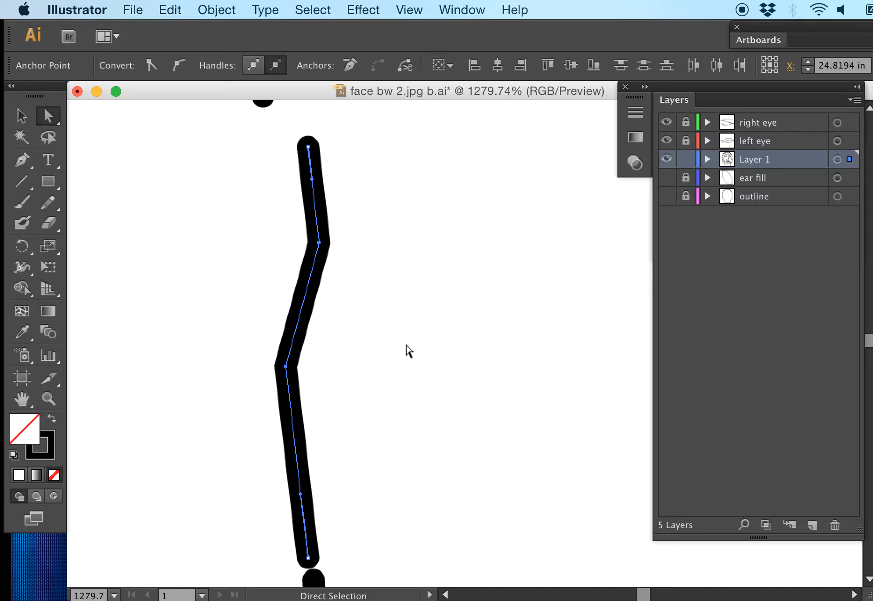
Step: Join the lower end point of the small curved piece to the upper end of the newly joined contour line
drag(407, 270, 362, 454)
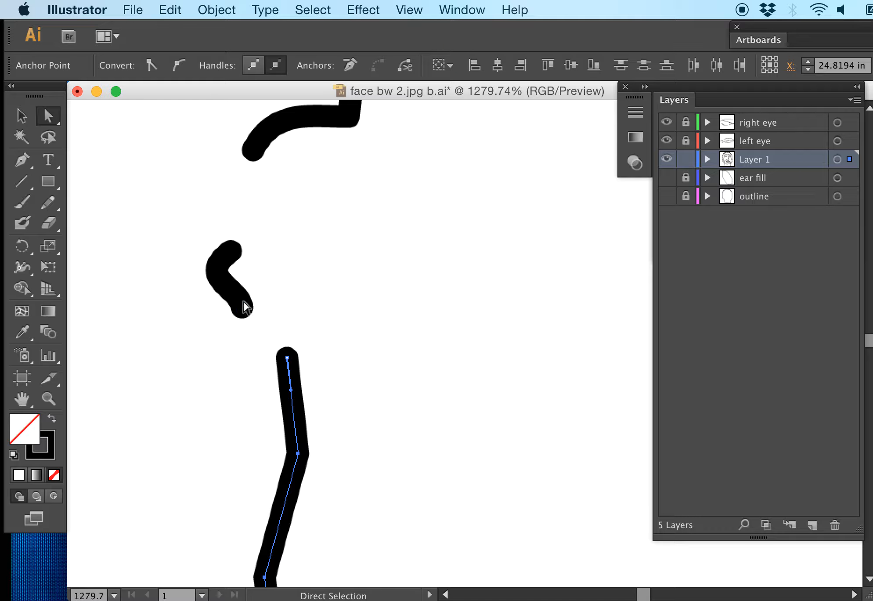
click(232, 280)
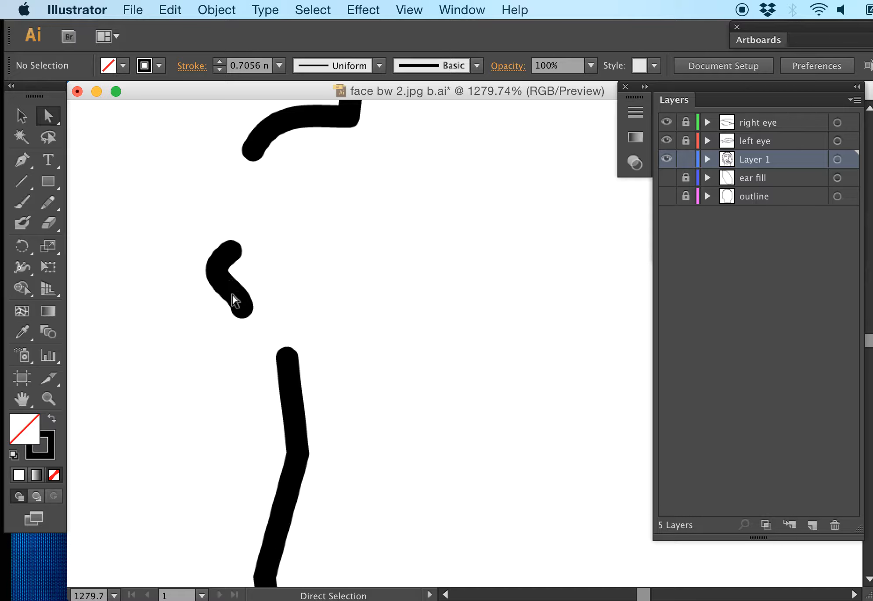
click(232, 297)
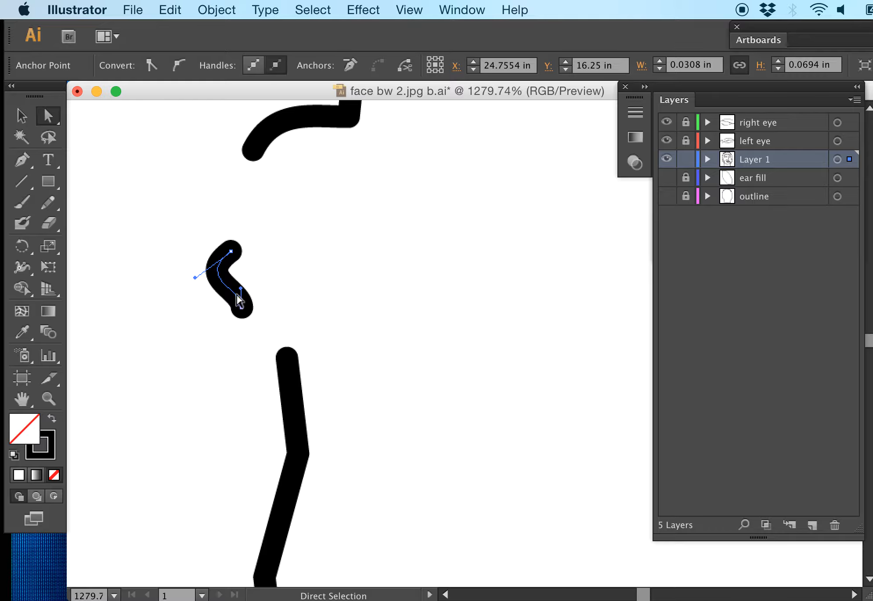
click(288, 357)
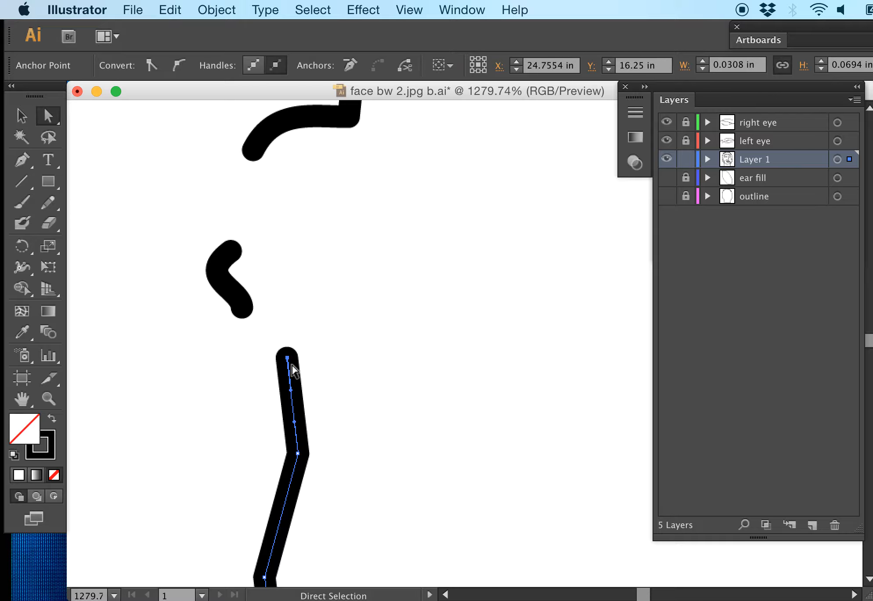
click(312, 352)
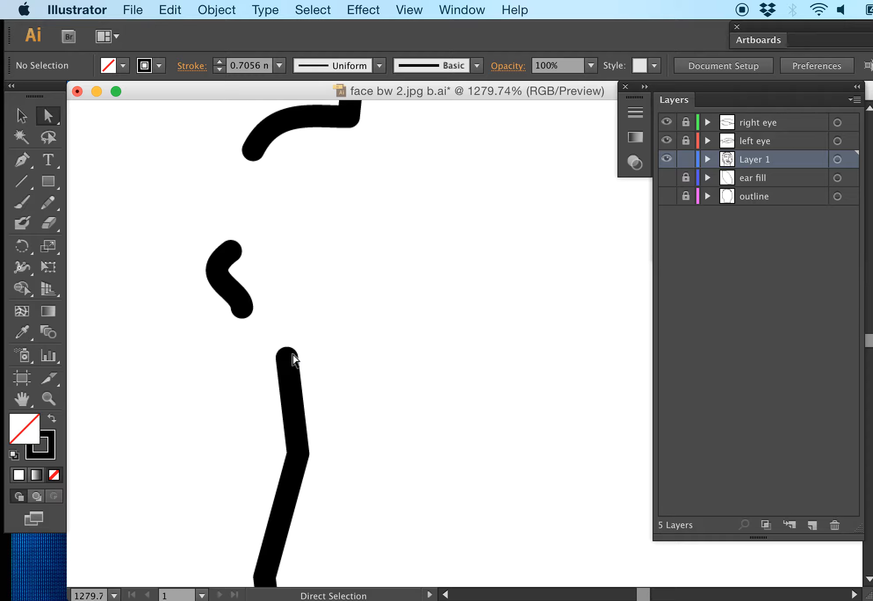
click(243, 307)
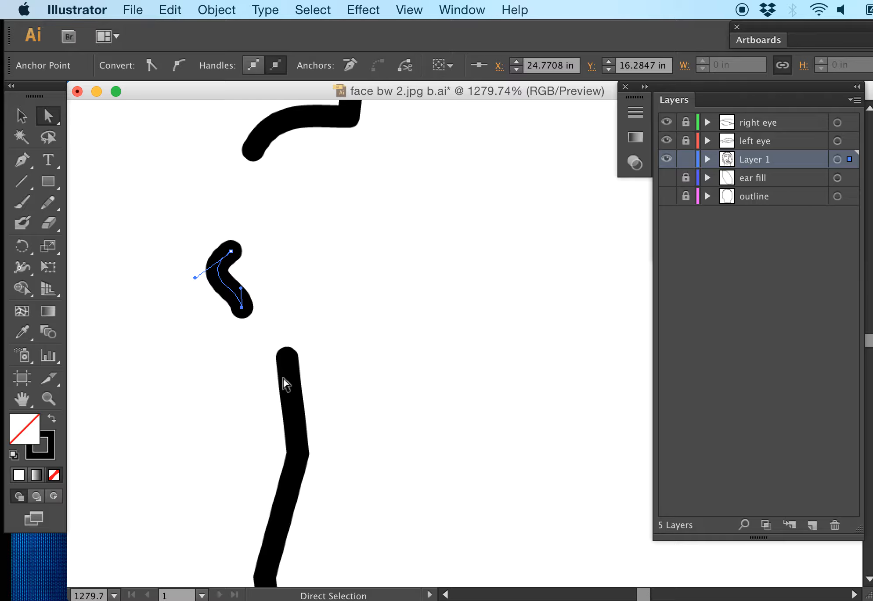
click(296, 388)
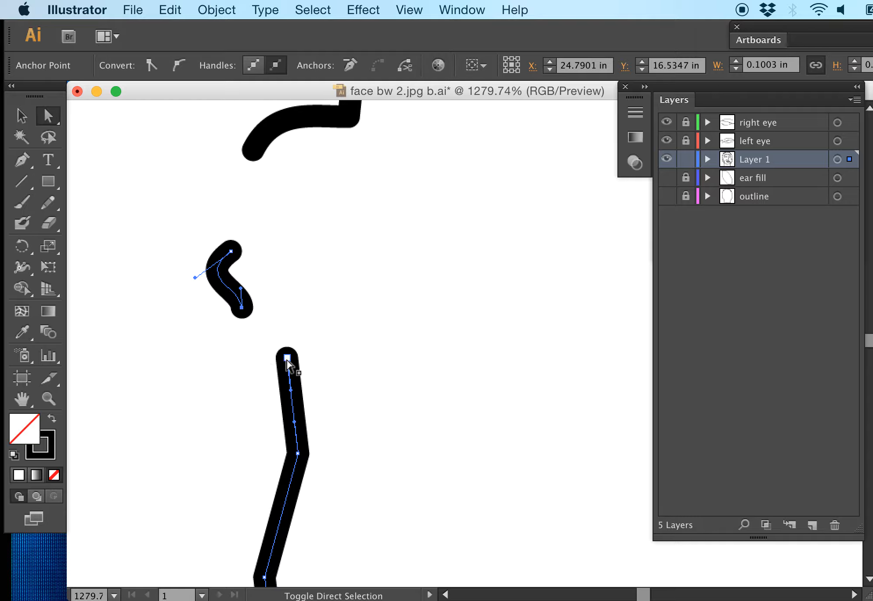
shift+click(288, 358)
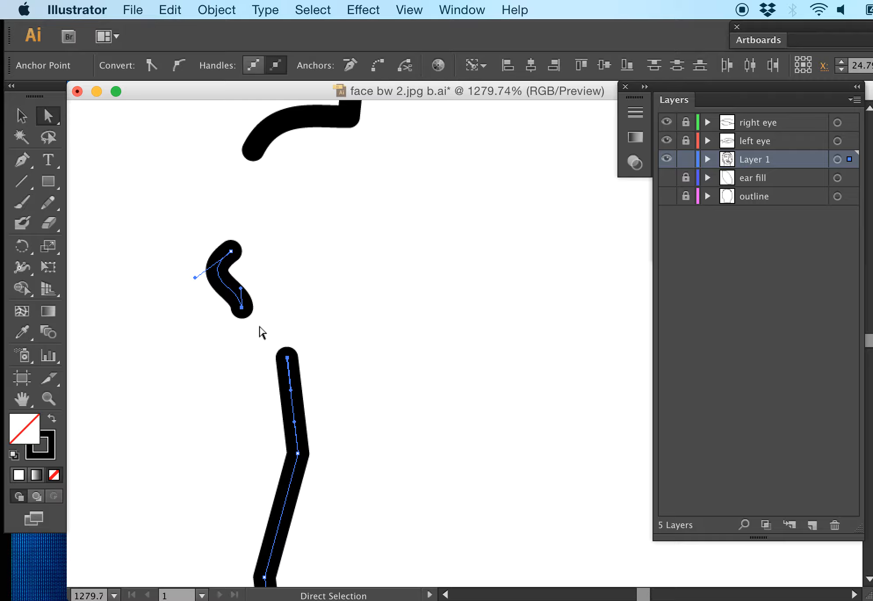
key(super+j)
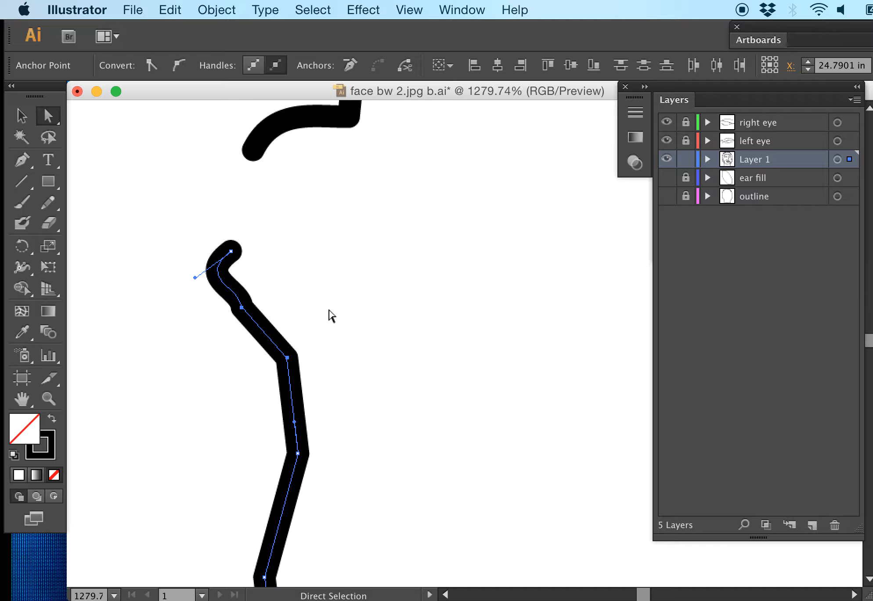
Step: Join the facing end points of the two nearly touching vertical segments farther down the hair contour
key(space)
drag(407, 400, 438, 158)
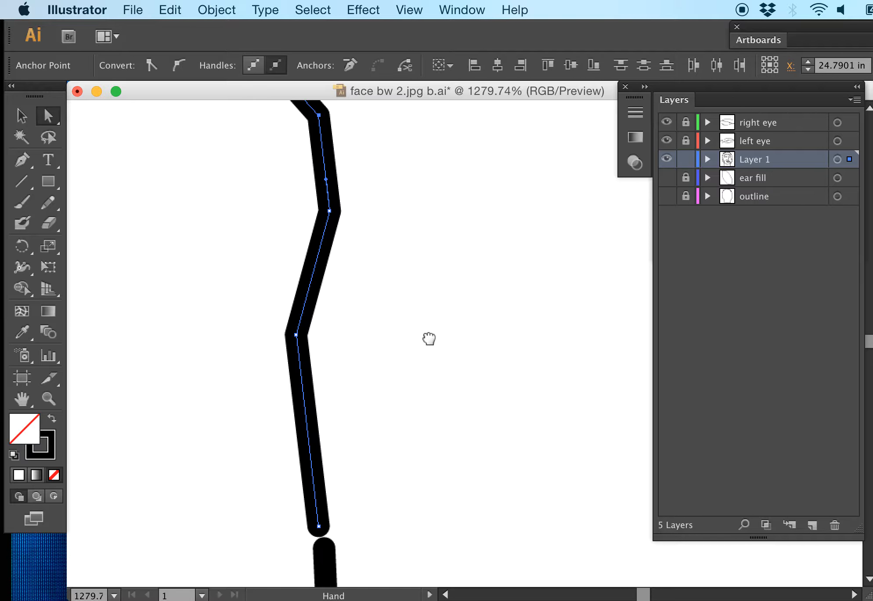
drag(407, 485, 364, 169)
drag(356, 431, 356, 146)
mouse_move(349, 298)
mouse_down()
mouse_move(359, 363)
mouse_move(281, 304)
mouse_up()
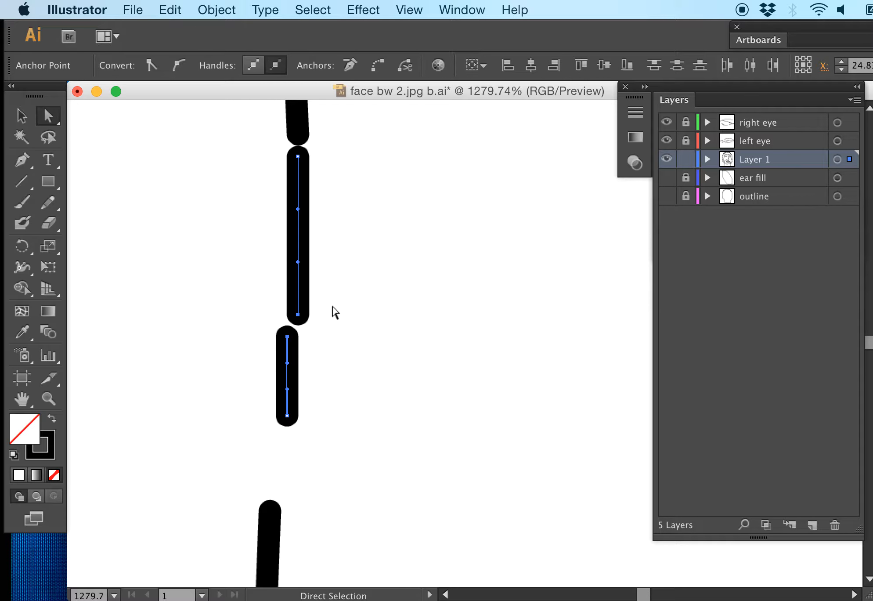
key(super+j)
Step: Join the upper end of that vertical line to the short segment directly above it
click(331, 179)
key(space)
mouse_move(346, 164)
mouse_down()
mouse_move(351, 351)
mouse_move(285, 303)
mouse_up()
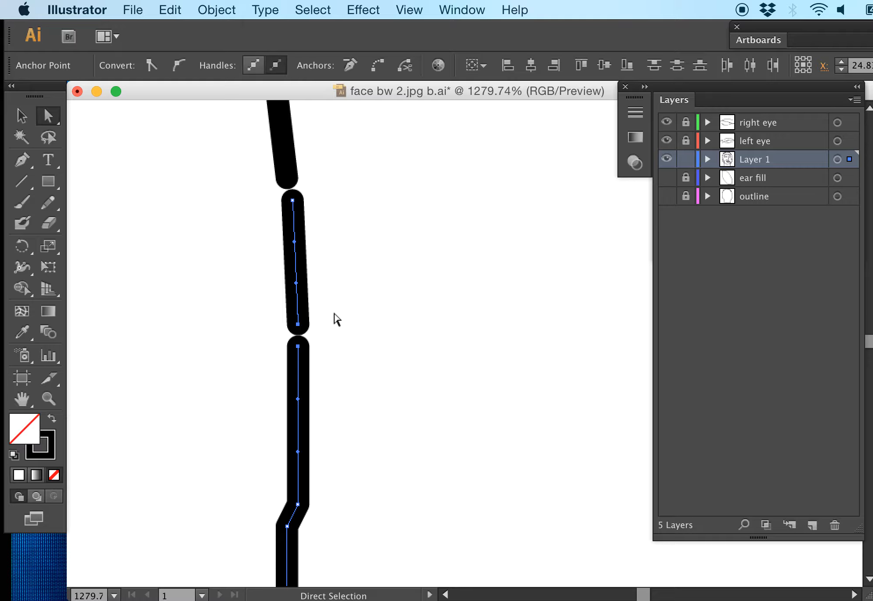
key(super+j)
Step: Join the short segment's upper end to the lower end of the long contour line above
key(space)
drag(372, 269, 364, 398)
drag(334, 331, 263, 293)
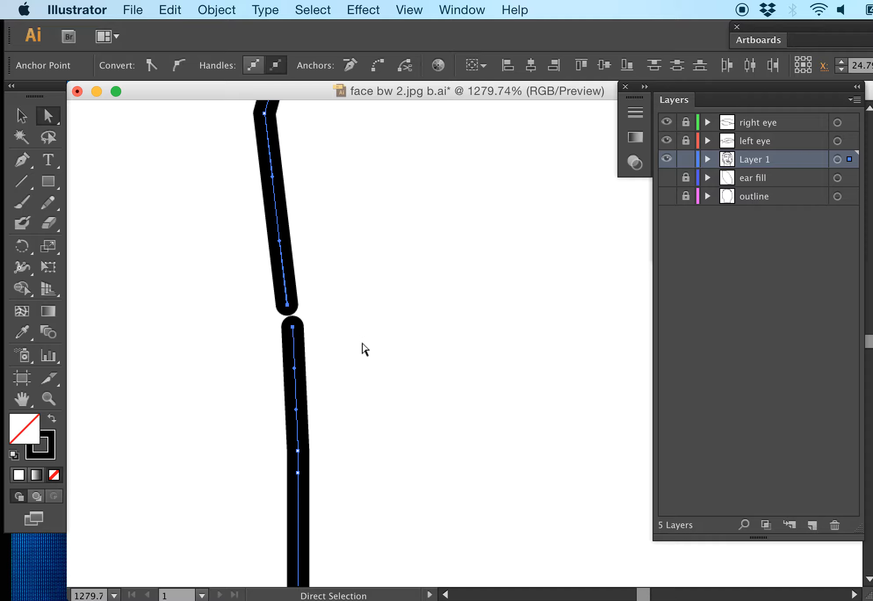
key(super+j)
Step: Follow the hair contour down to the ear and check which segments connect at the junction with the ear curve
key(space)
drag(388, 376, 374, 181)
drag(369, 408, 364, 205)
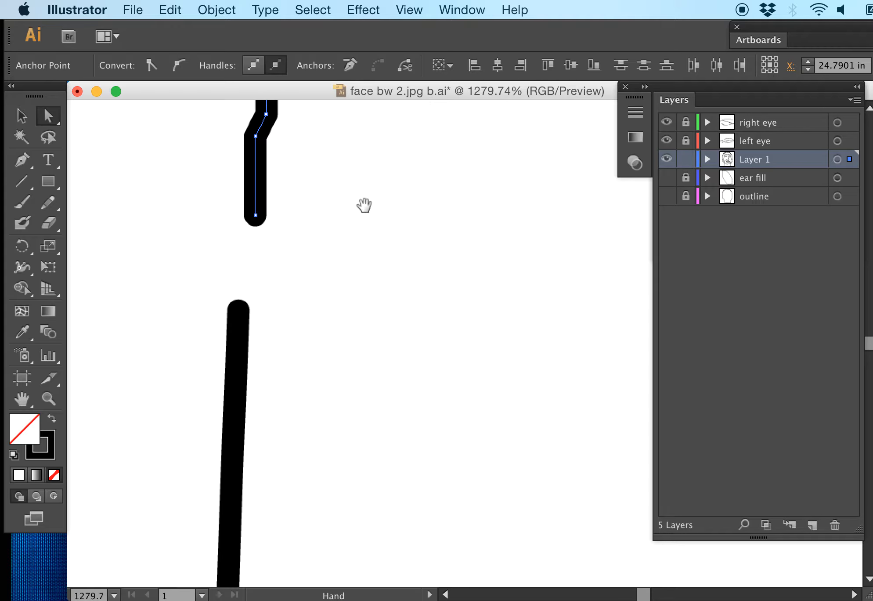
drag(339, 264, 341, 178)
drag(316, 347, 328, 198)
drag(327, 395, 339, 237)
drag(325, 483, 335, 167)
drag(336, 251, 325, 187)
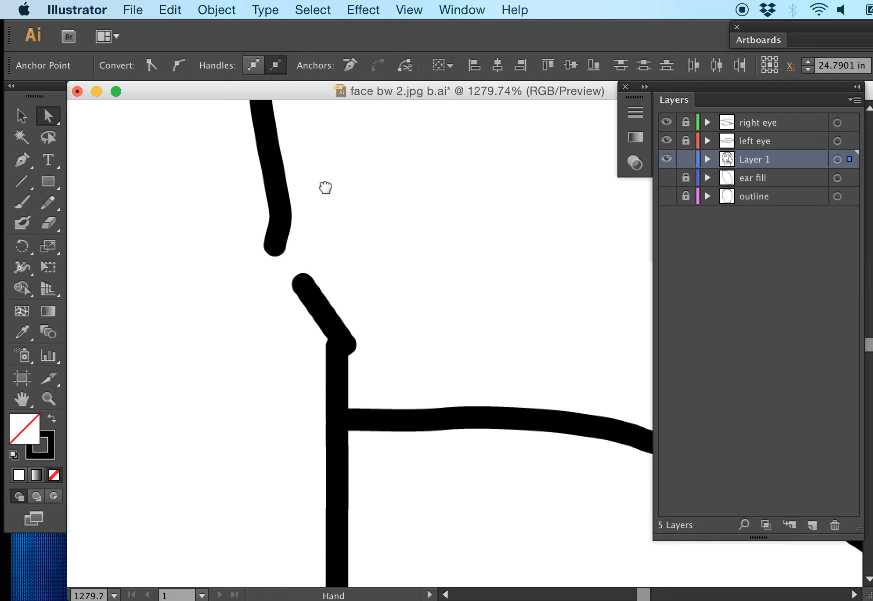
click(348, 376)
drag(364, 363, 326, 373)
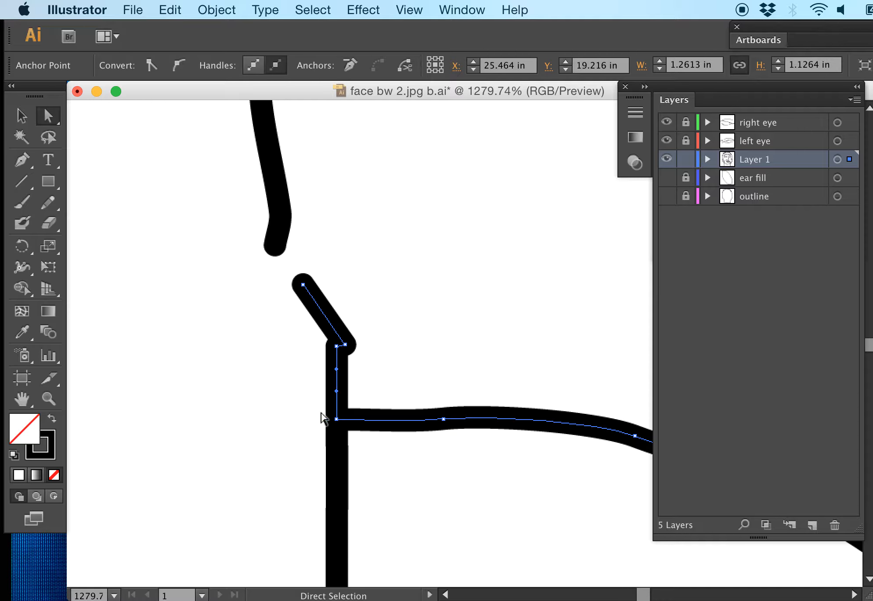
Step: Examine how far the selected path runs along the ear curve and where it meets the vertical contour line
scroll(454, 351, down, 5)
key(space)
drag(493, 307, 408, 259)
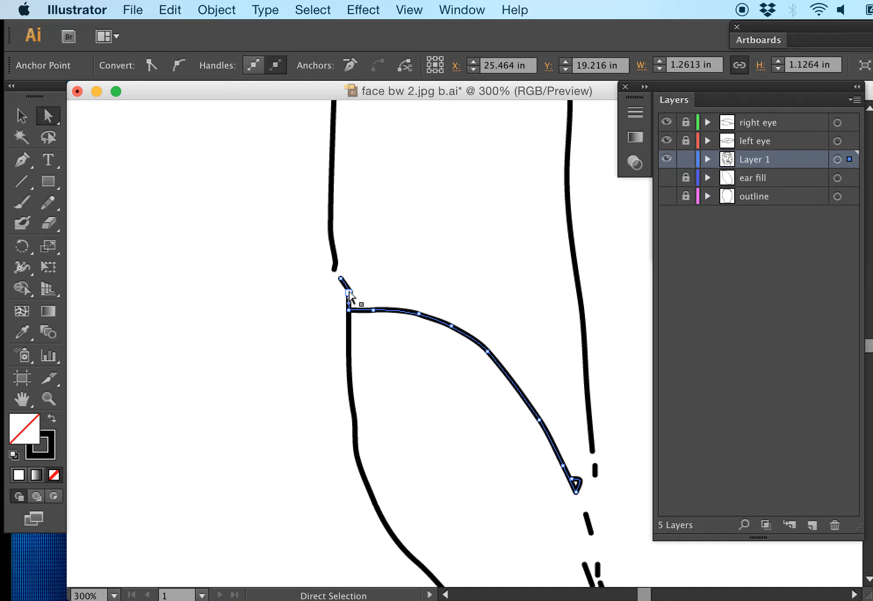
key(super+equal)
key(super+equal)
key(super+equal)
key(super+equal)
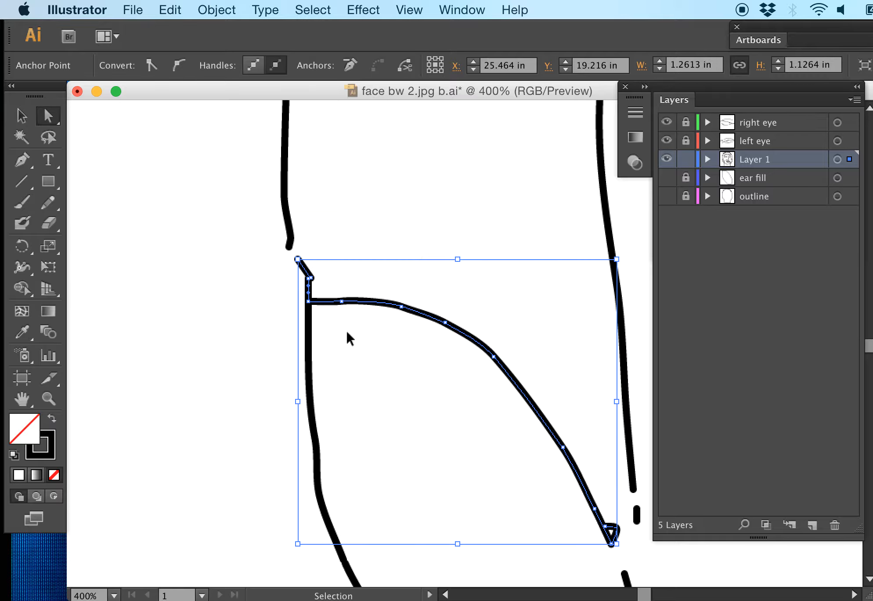
key(space)
drag(319, 355, 444, 433)
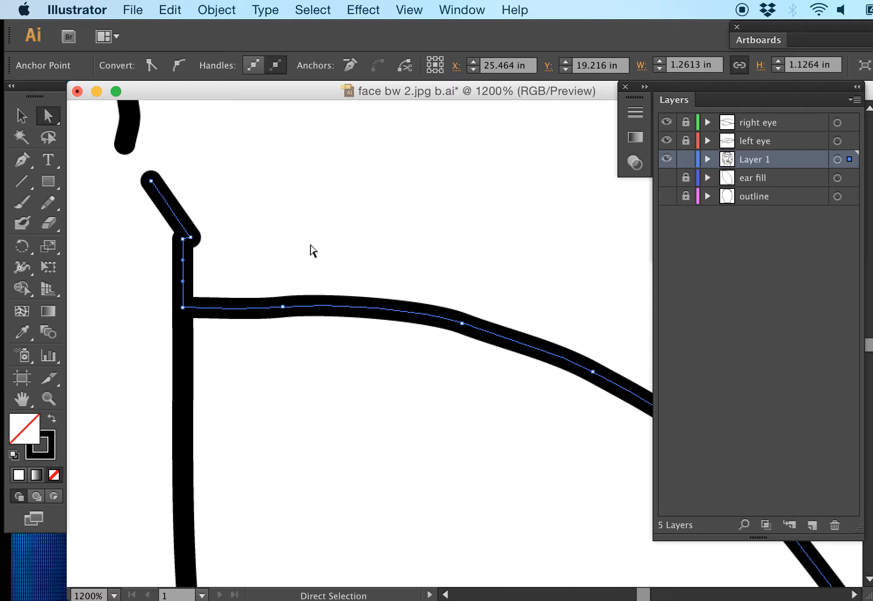
click(310, 247)
key(space)
drag(318, 242, 375, 271)
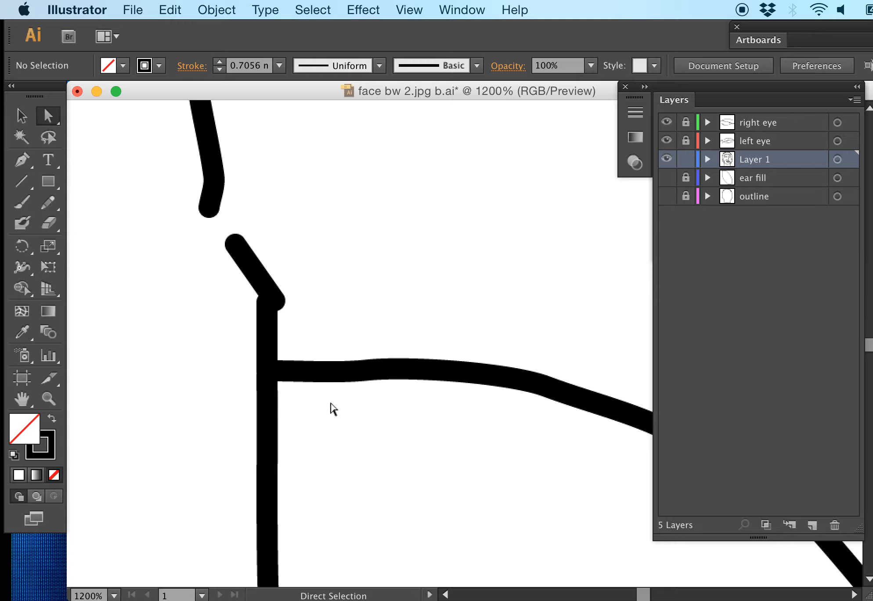
Step: Cut the path with the Scissors tool at the corner anchor where the ear curve meets the vertical contour line
click(265, 282)
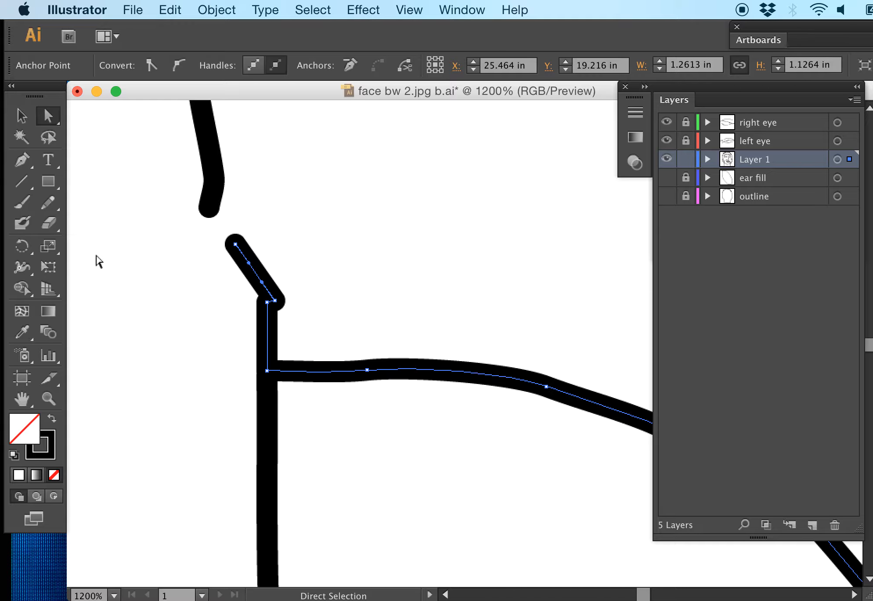
click(52, 221)
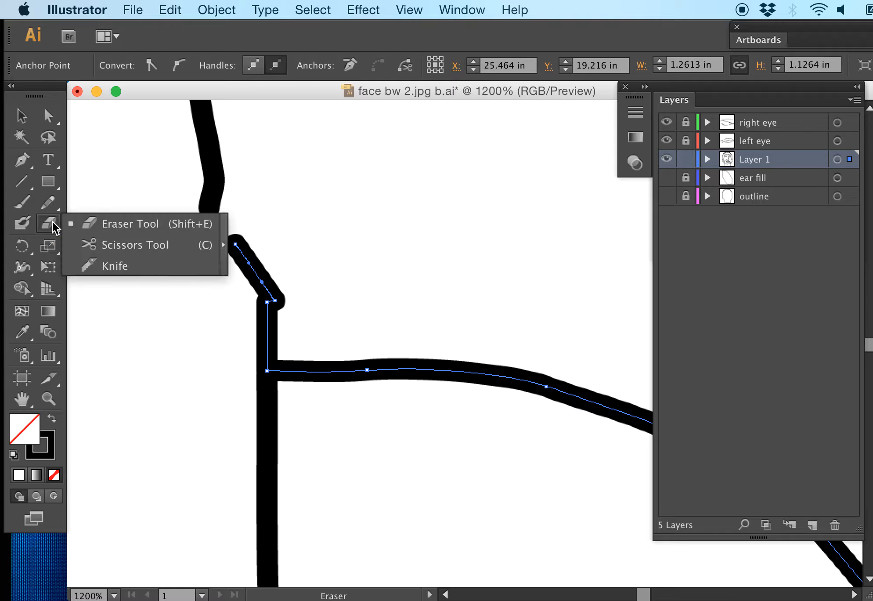
click(112, 246)
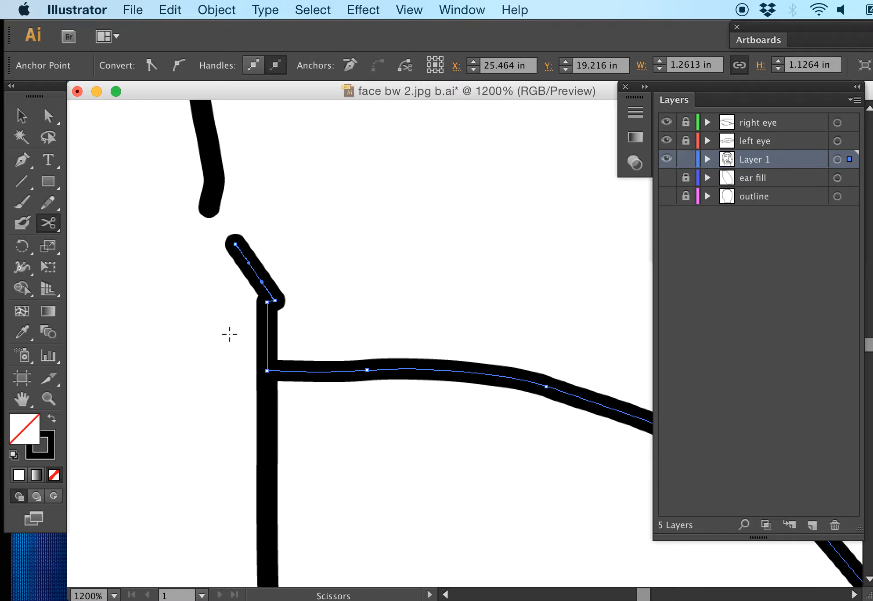
click(267, 370)
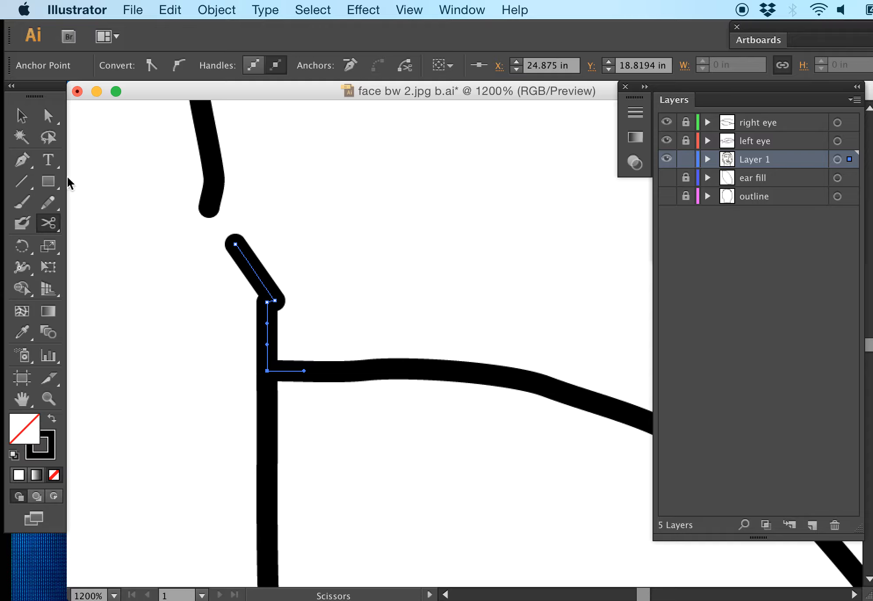
Step: Create a new layer and move the cut-off ear curve from Layer 1 onto it
click(43, 118)
click(347, 263)
drag(359, 314, 364, 419)
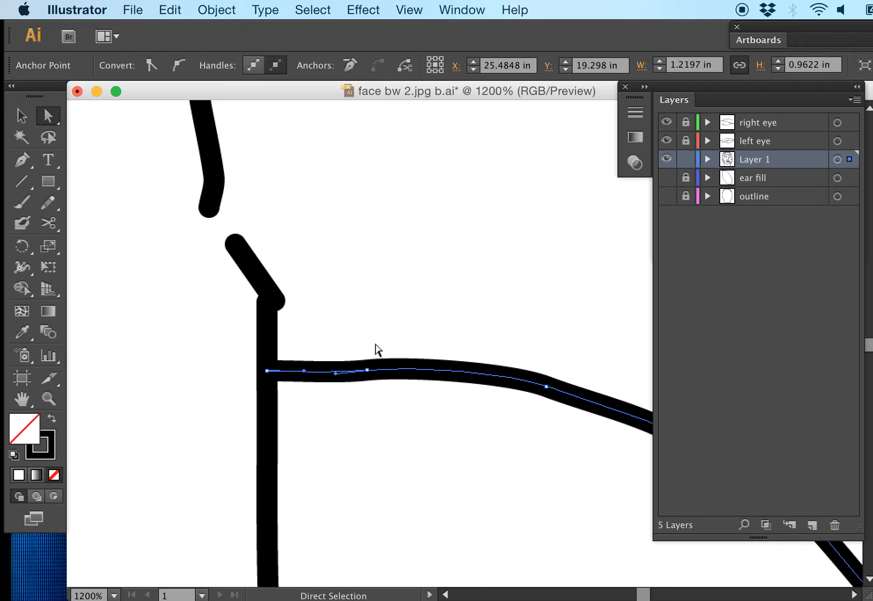
click(812, 524)
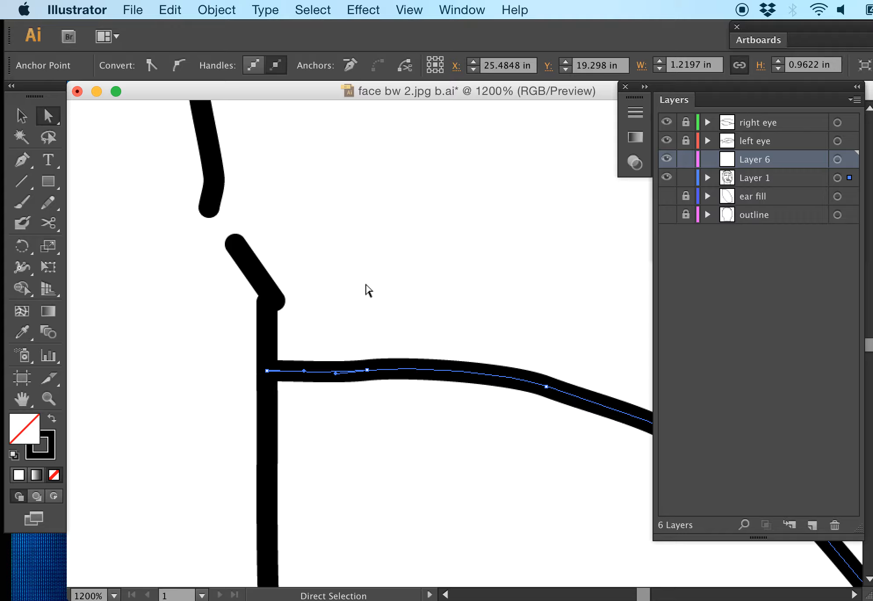
mouse_move(850, 177)
mouse_down()
mouse_move(846, 152)
mouse_move(850, 159)
mouse_up()
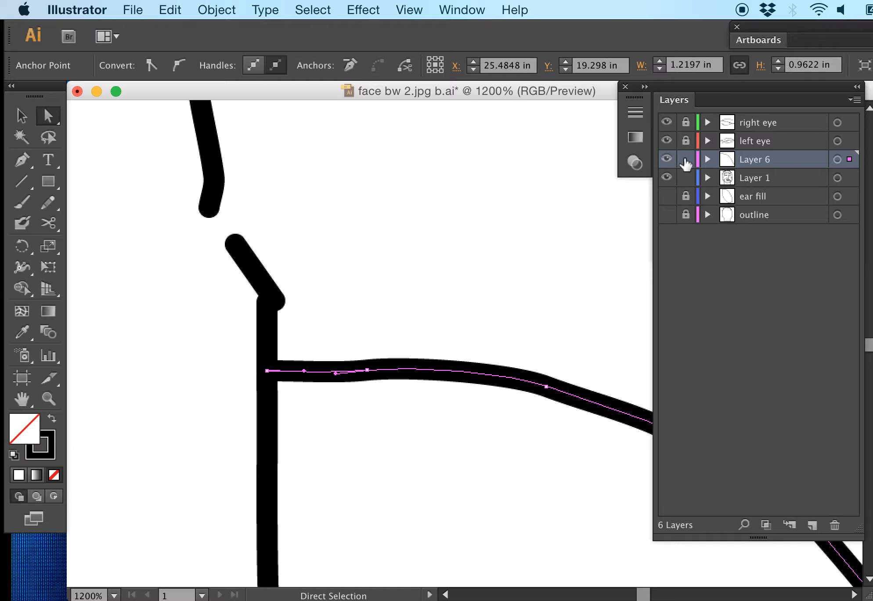
Step: Hide and show Layer 6 to check that it holds the ear curve, and lock the layer
click(662, 158)
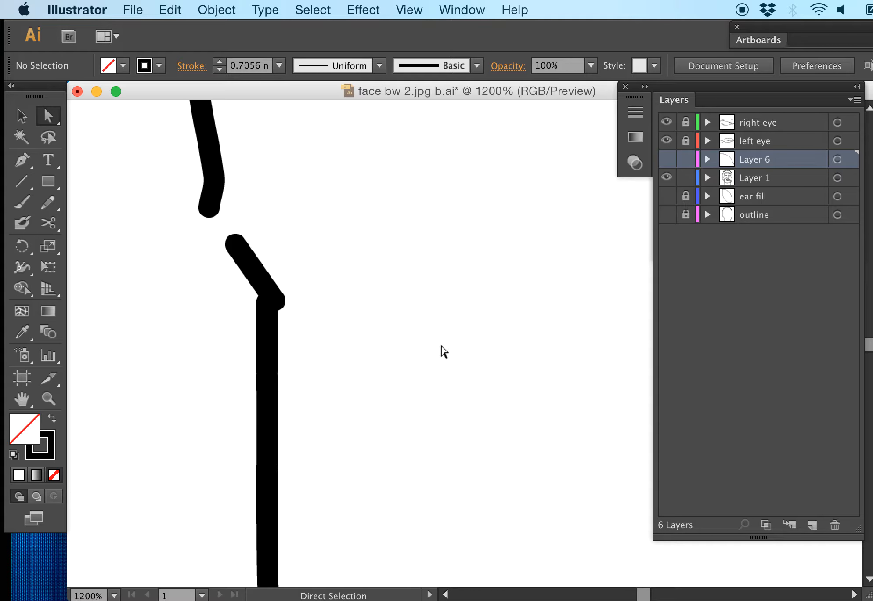
click(666, 159)
click(685, 158)
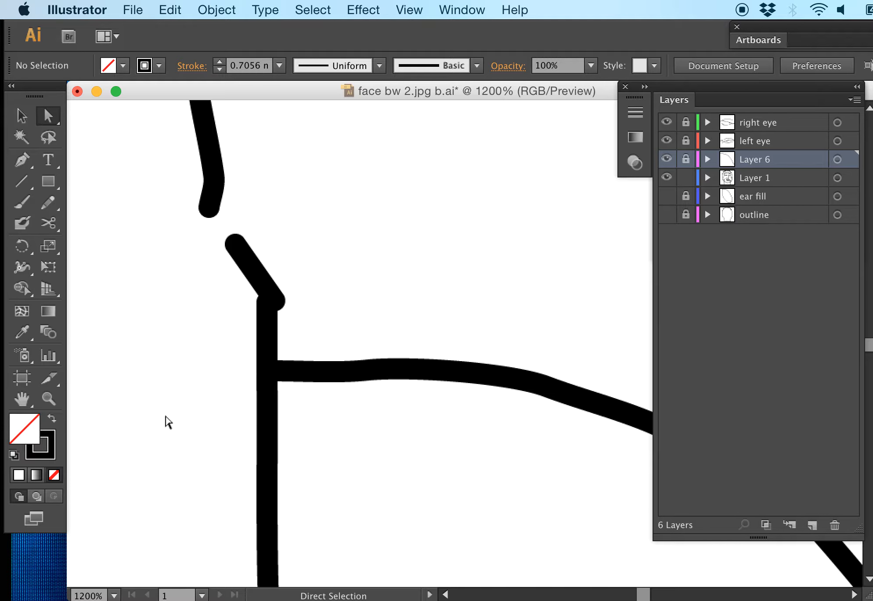
Step: On Layer 1, join the lower end of the short vertical segment to the upper end of the long line below
click(278, 350)
click(264, 397)
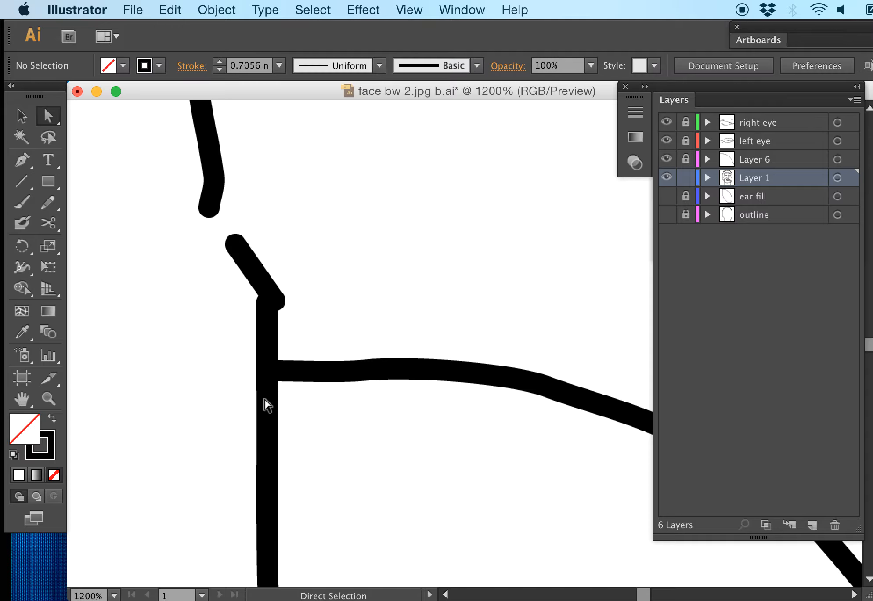
drag(249, 391, 283, 419)
drag(232, 341, 277, 377)
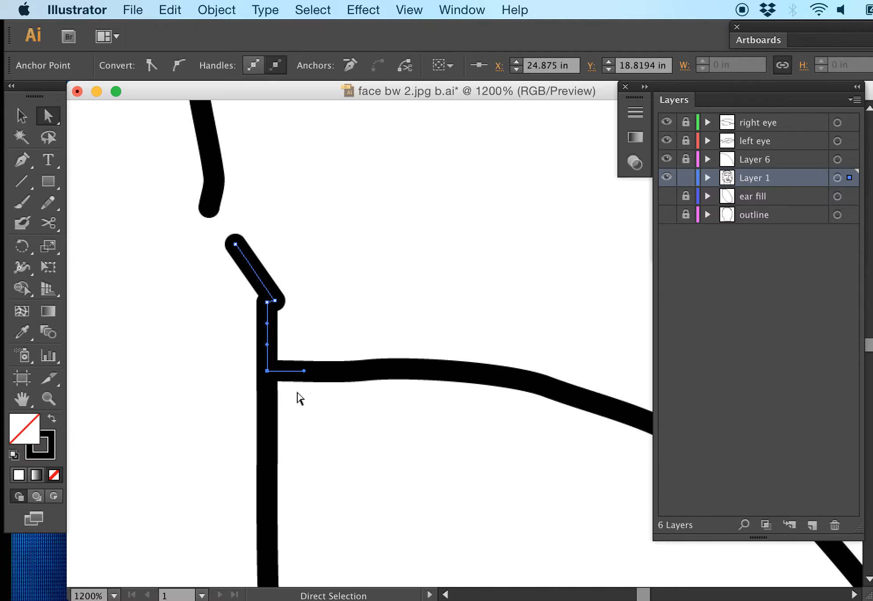
click(299, 344)
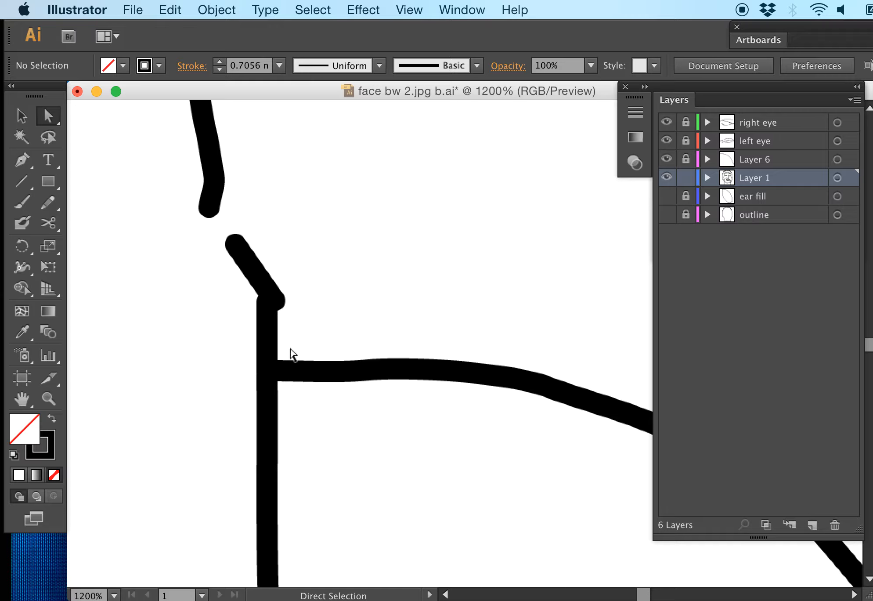
drag(285, 349, 253, 399)
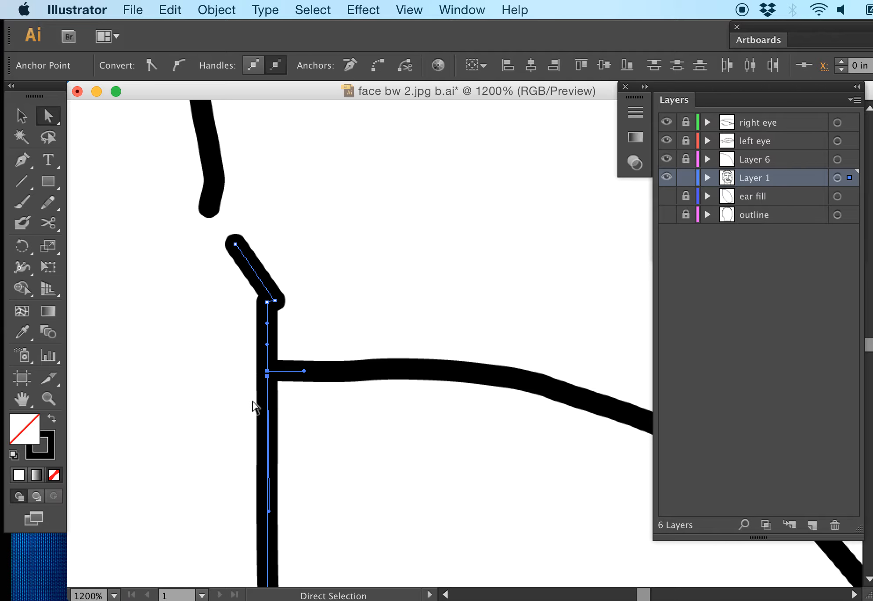
click(277, 368)
click(267, 369)
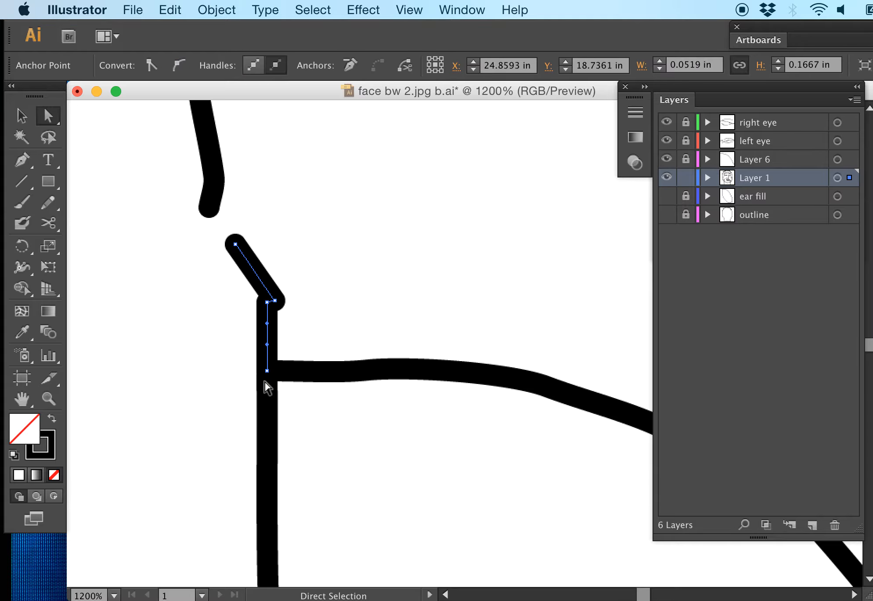
click(266, 372)
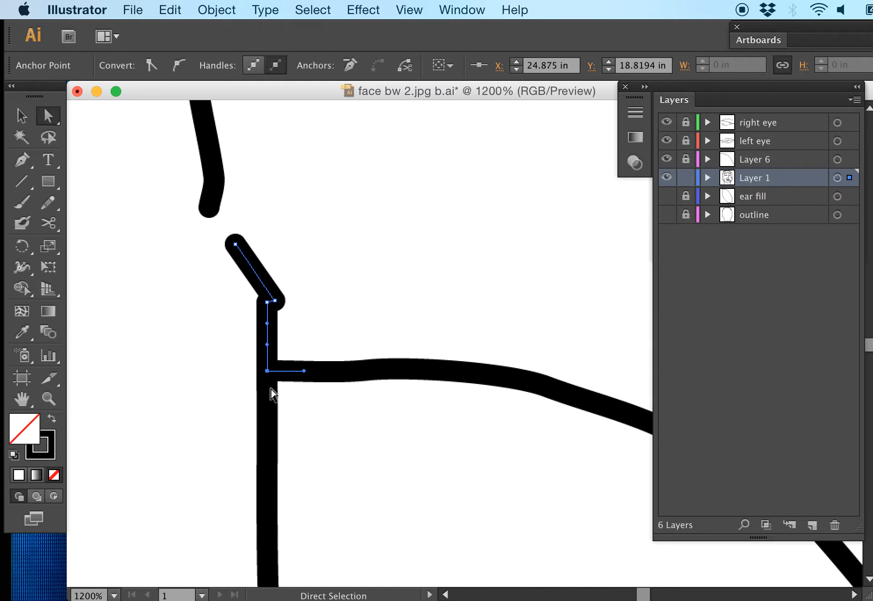
click(268, 390)
drag(239, 351, 274, 381)
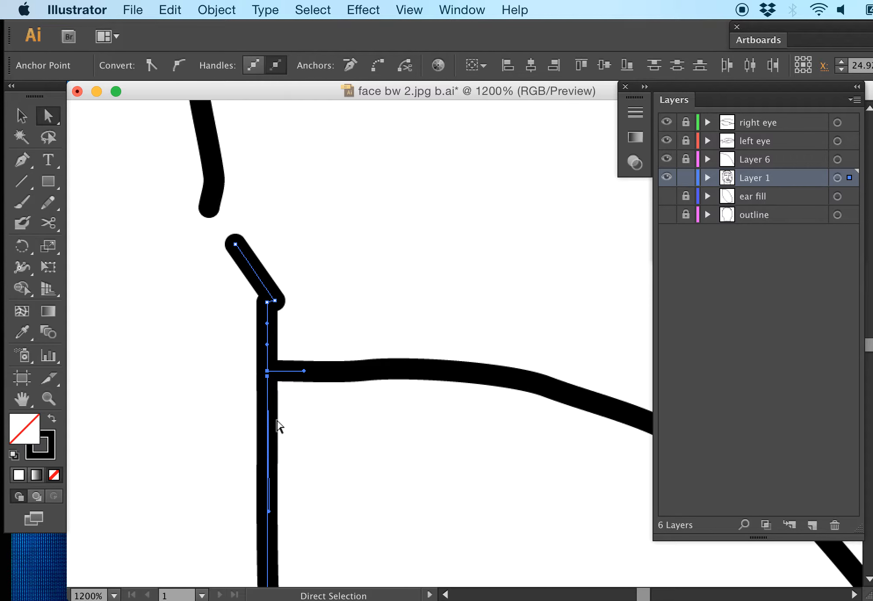
key(super+j)
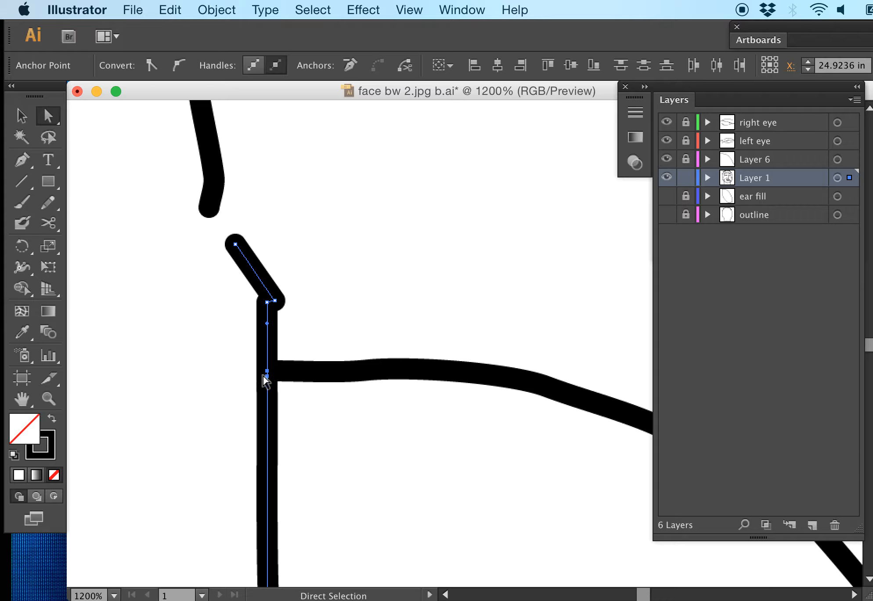
Step: Join the upper end of the diagonal segment to the lower end of the contour line above it
click(255, 215)
drag(255, 201, 191, 267)
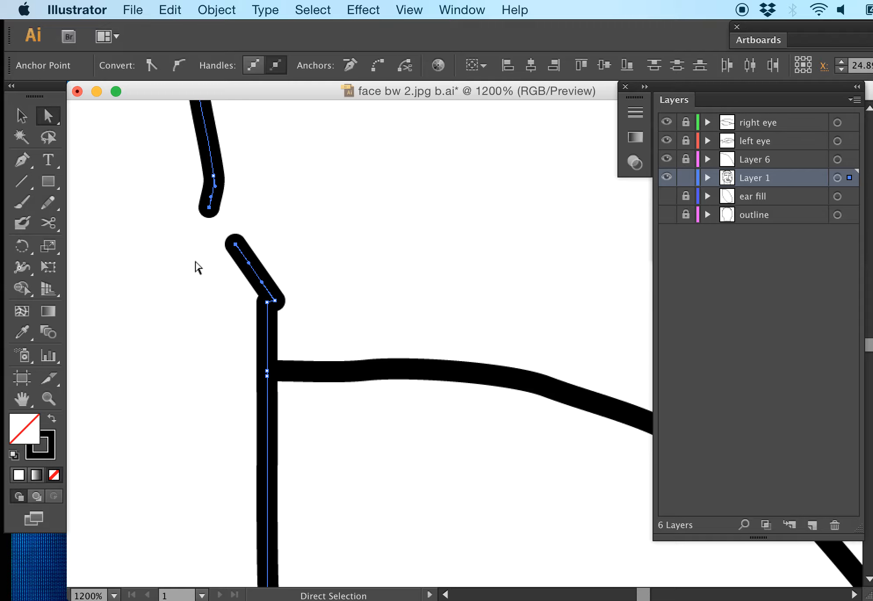
key(super+j)
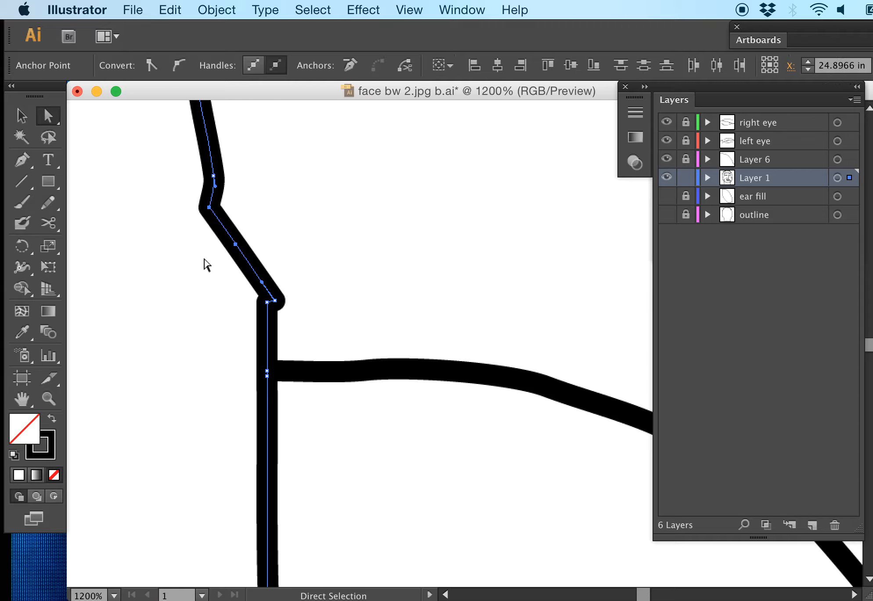
Step: Check the contents of Layer 1 and Layer 6, unlock Layer 6, and move the ear curve back to Layer 1
click(310, 277)
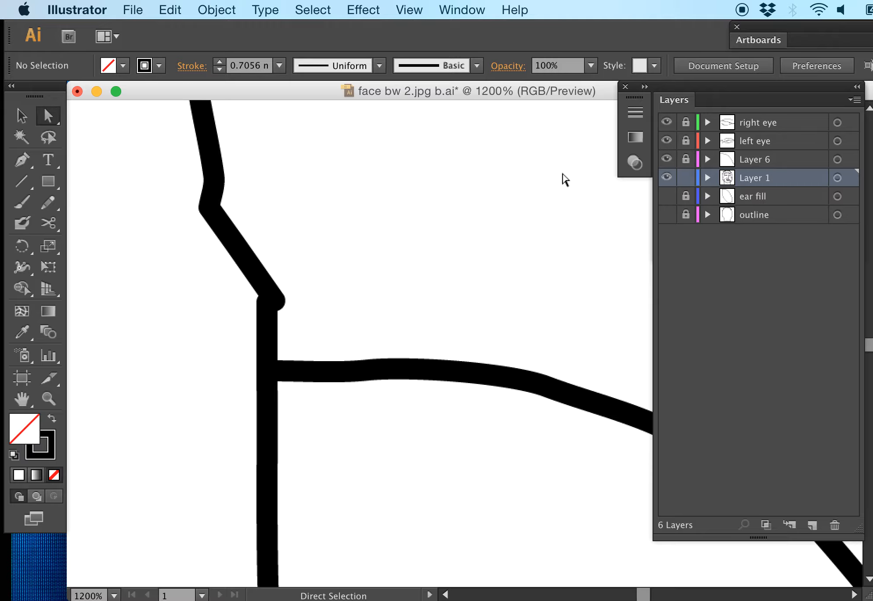
click(669, 174)
click(669, 174)
click(669, 174)
click(667, 177)
click(667, 159)
click(667, 158)
drag(410, 311, 332, 421)
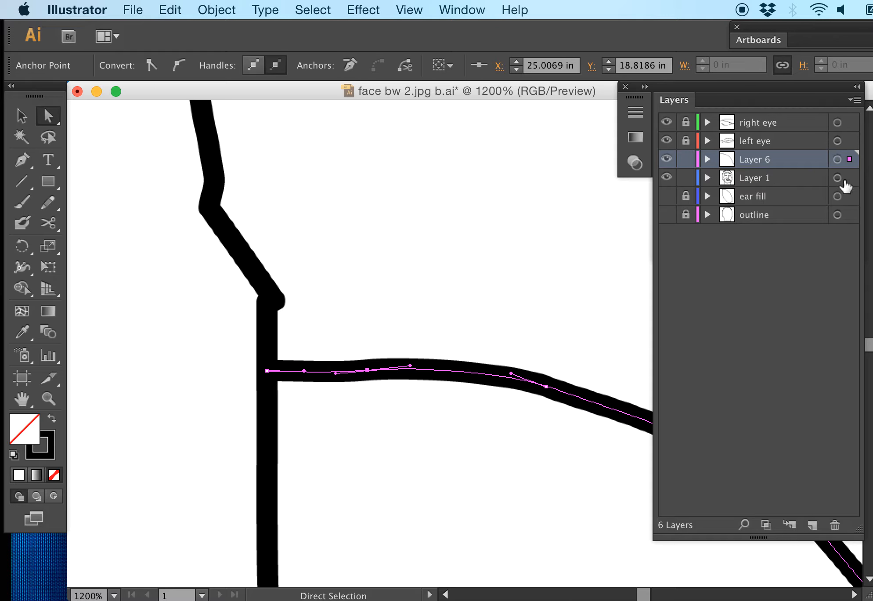
drag(850, 159, 844, 181)
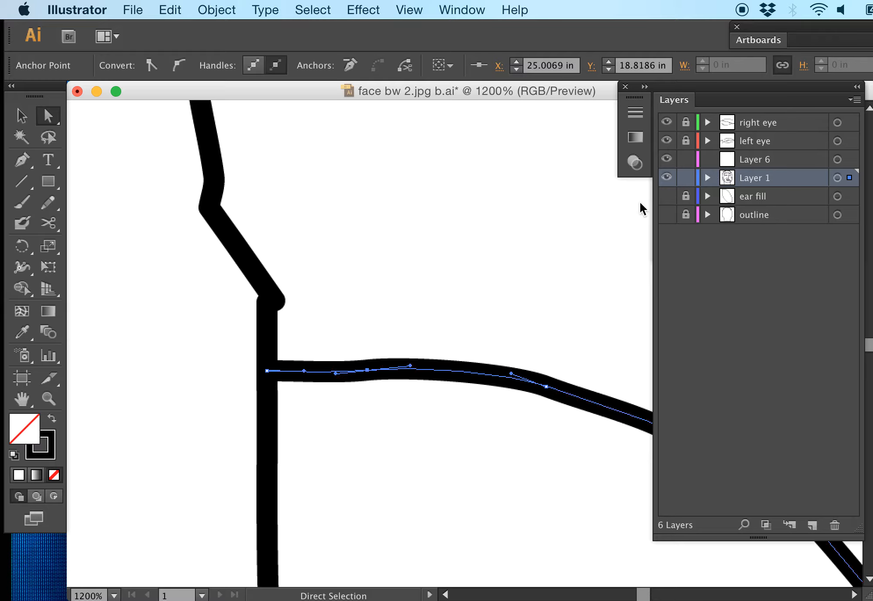
click(448, 257)
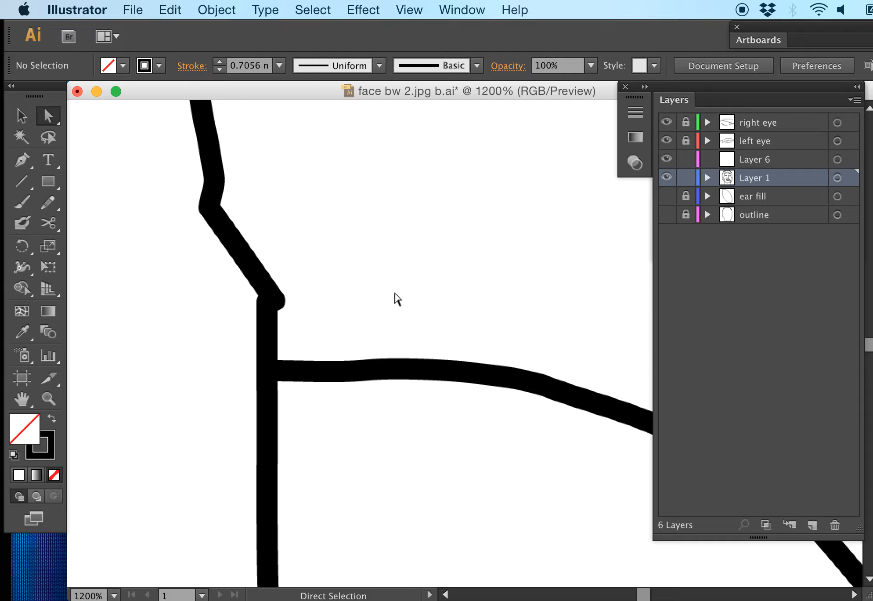
Step: Join the two nearly touching end points farther down the outer contour, where it slopes toward the bottom of the ear
key(super+minus)
drag(410, 308, 417, 210)
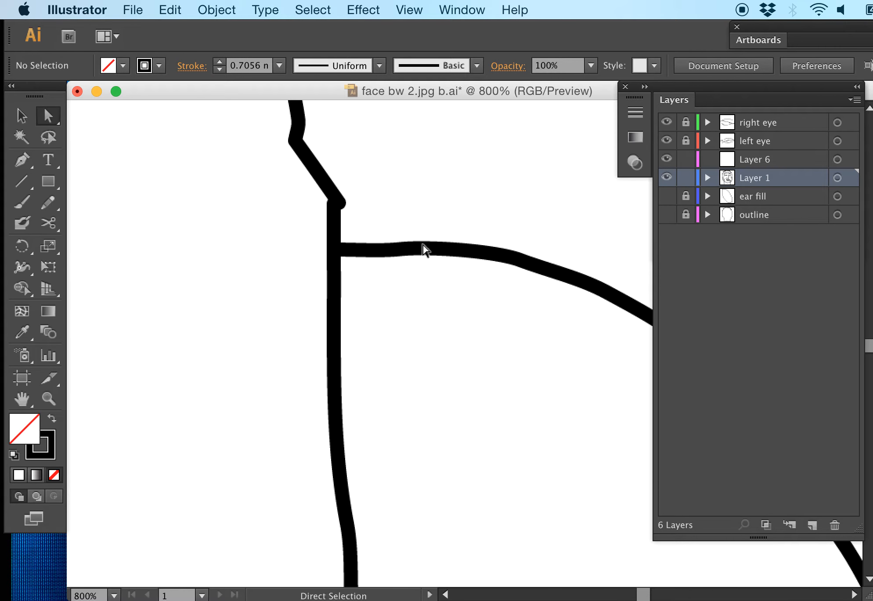
drag(428, 313, 376, 178)
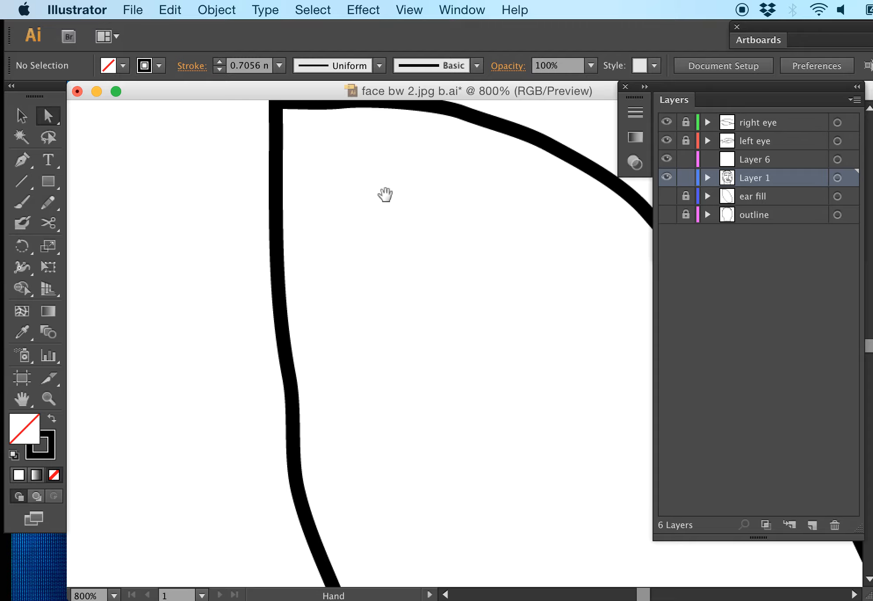
drag(431, 345, 387, 235)
drag(459, 402, 394, 268)
drag(444, 375, 340, 218)
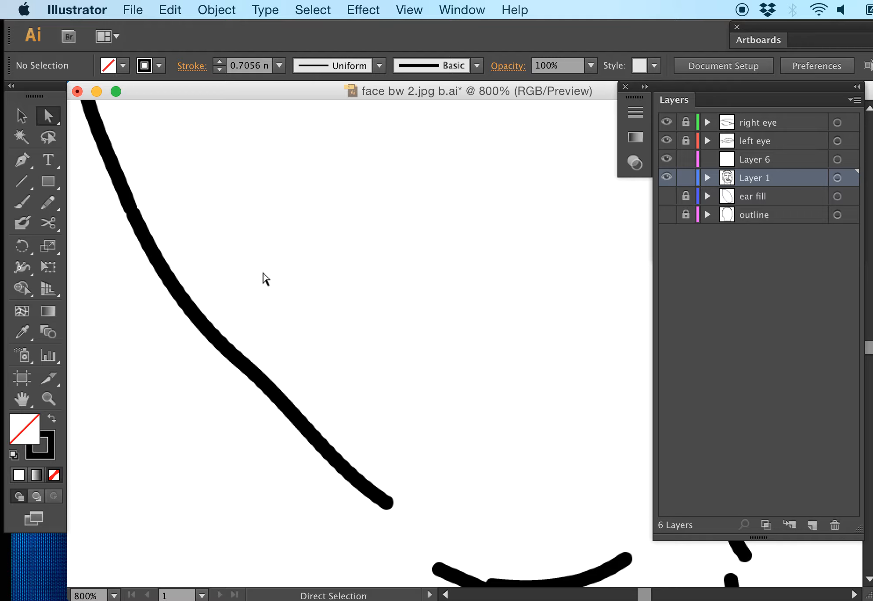
drag(201, 210, 131, 218)
drag(154, 176, 116, 226)
click(152, 187)
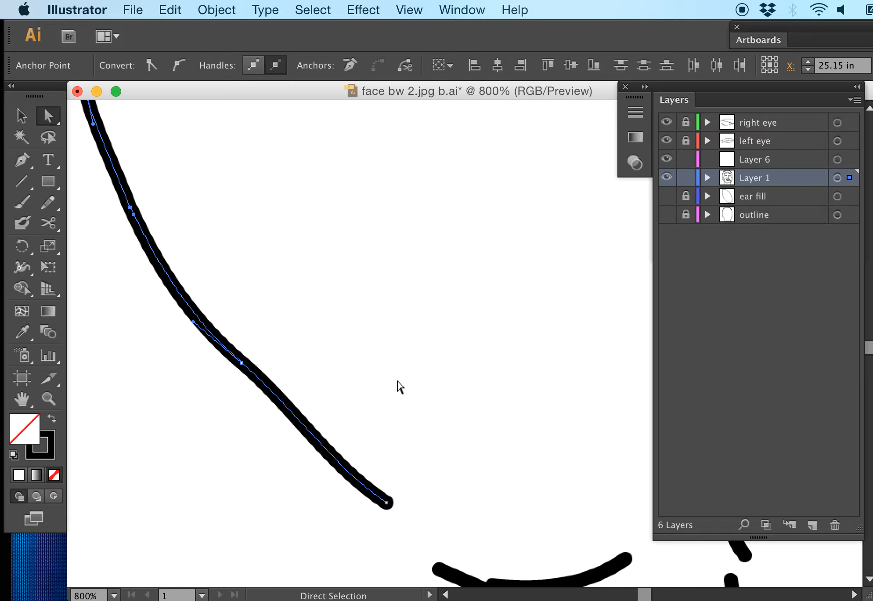
click(448, 527)
drag(461, 500, 405, 319)
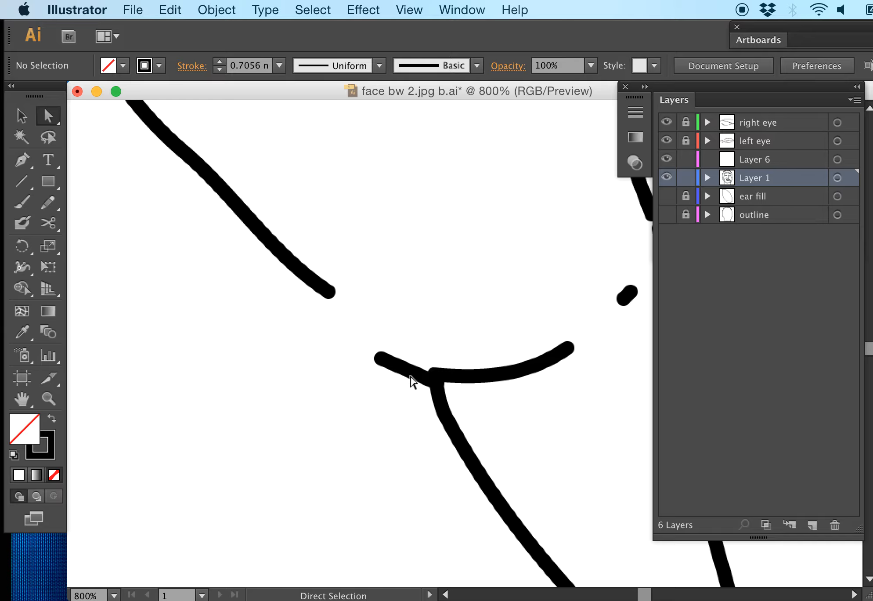
Step: Examine how the short diagonal segment and the curved path with its long descending line meet at the bottom of the ear
click(416, 374)
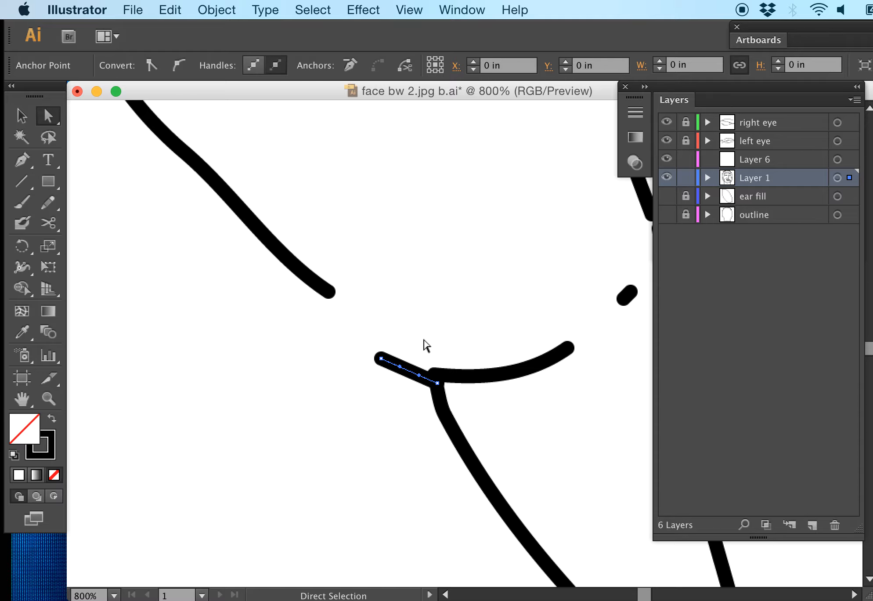
click(440, 400)
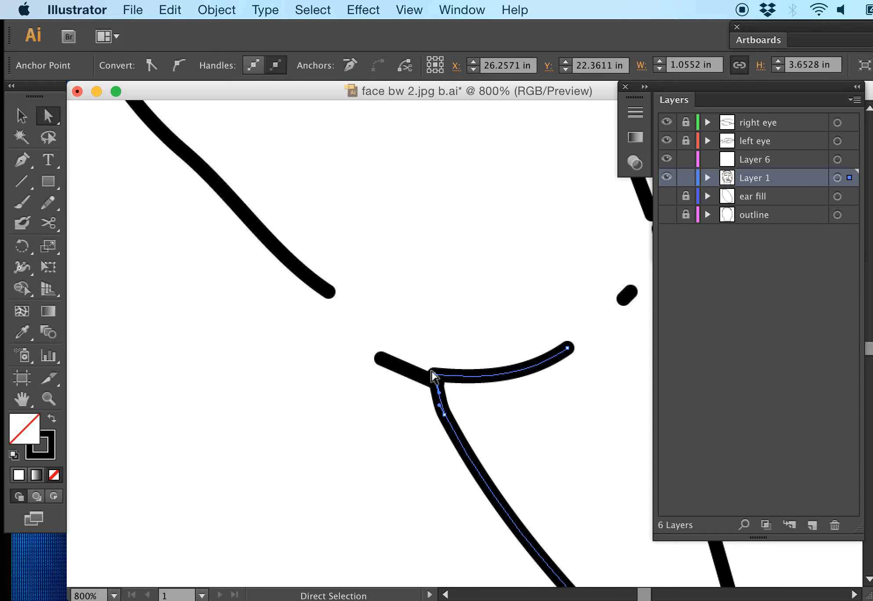
scroll(433, 374, up, 3)
drag(415, 380, 405, 200)
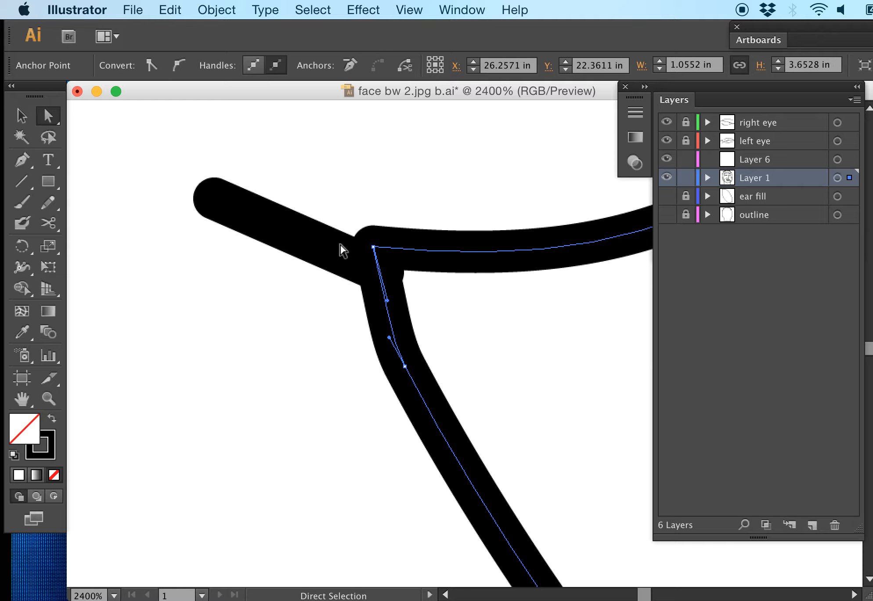
drag(345, 200, 314, 292)
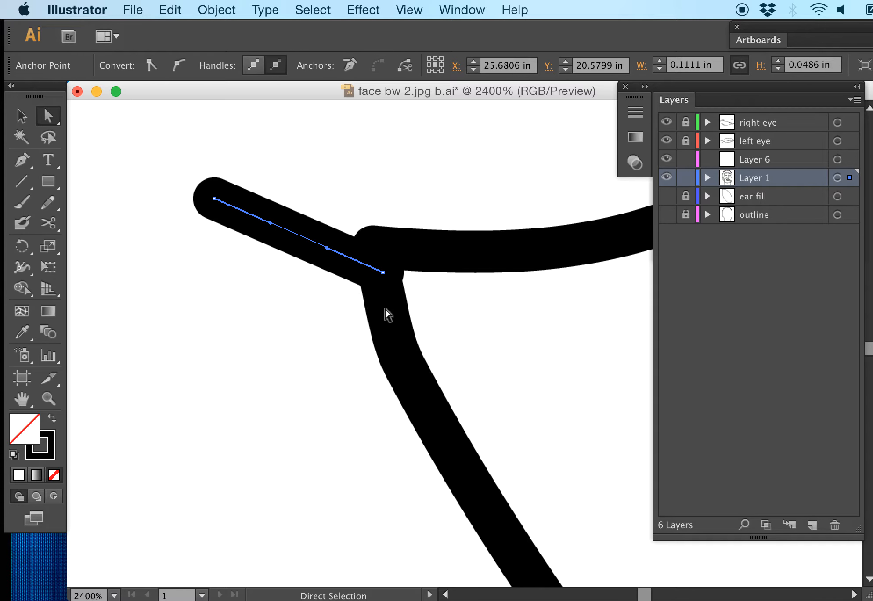
click(384, 218)
drag(384, 219, 386, 275)
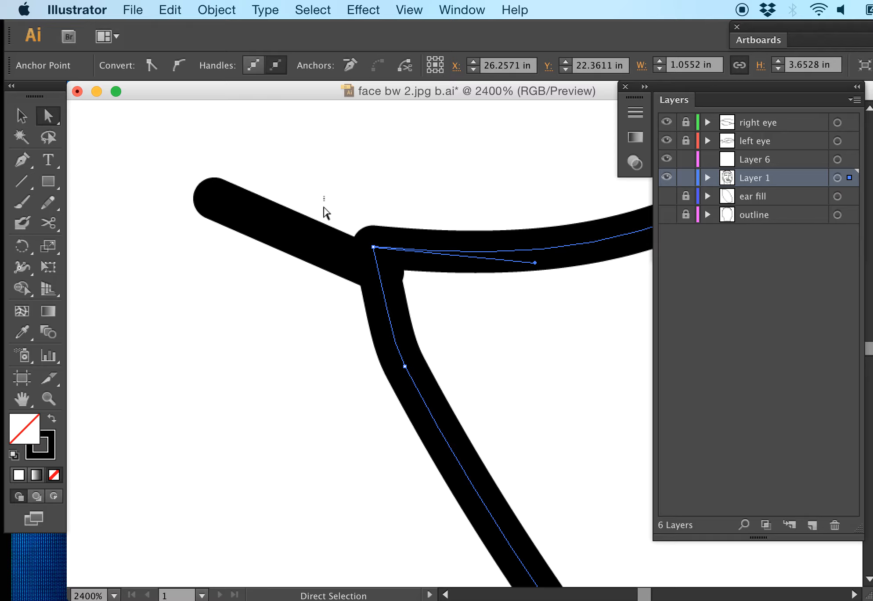
drag(323, 203, 312, 287)
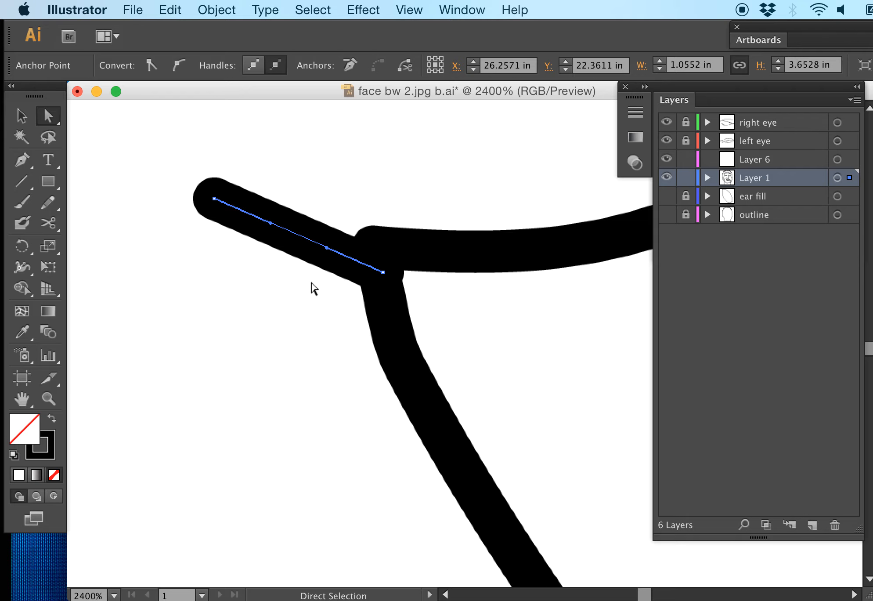
click(385, 306)
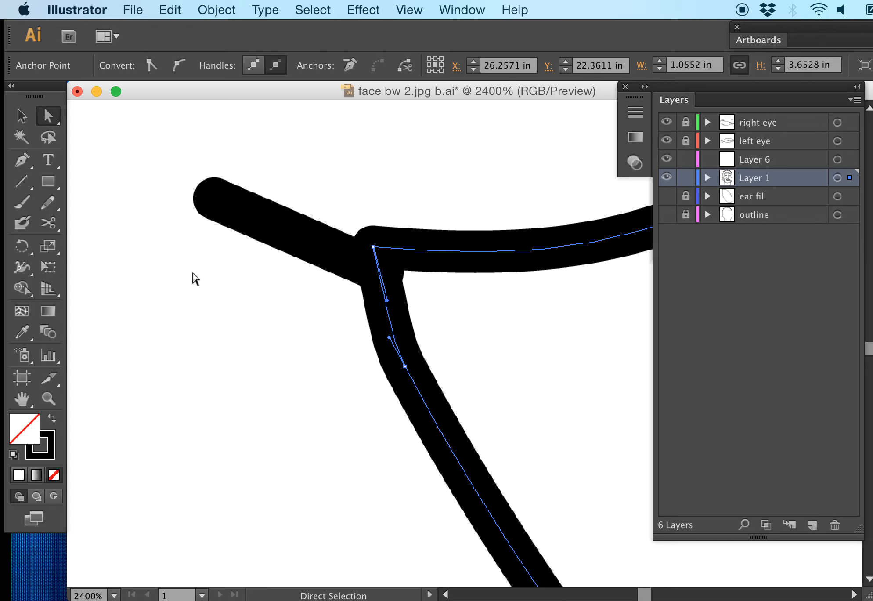
click(32, 162)
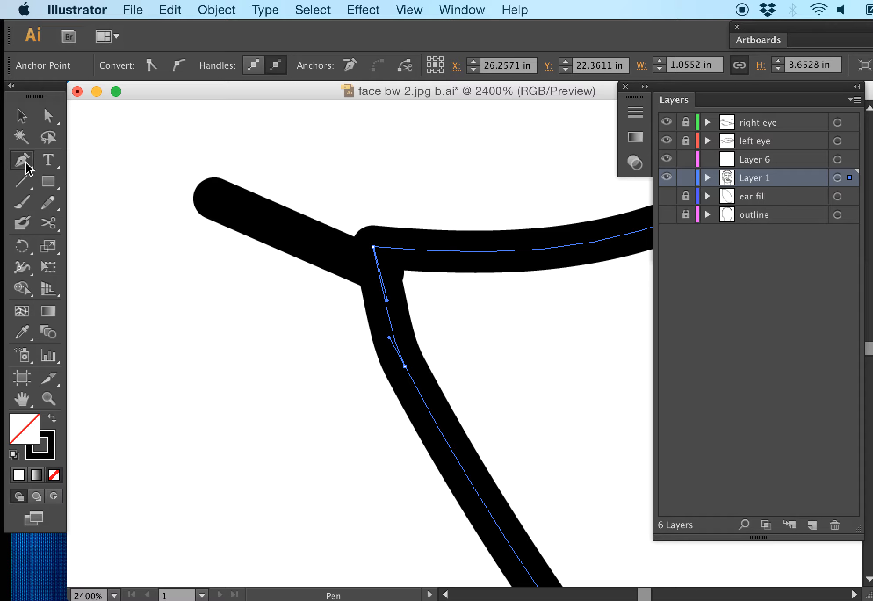
click(81, 162)
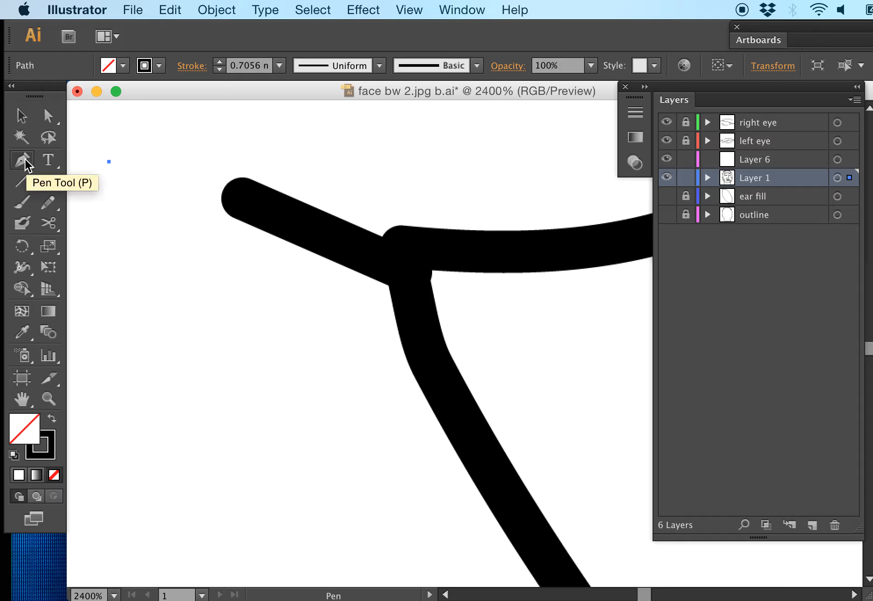
click(92, 169)
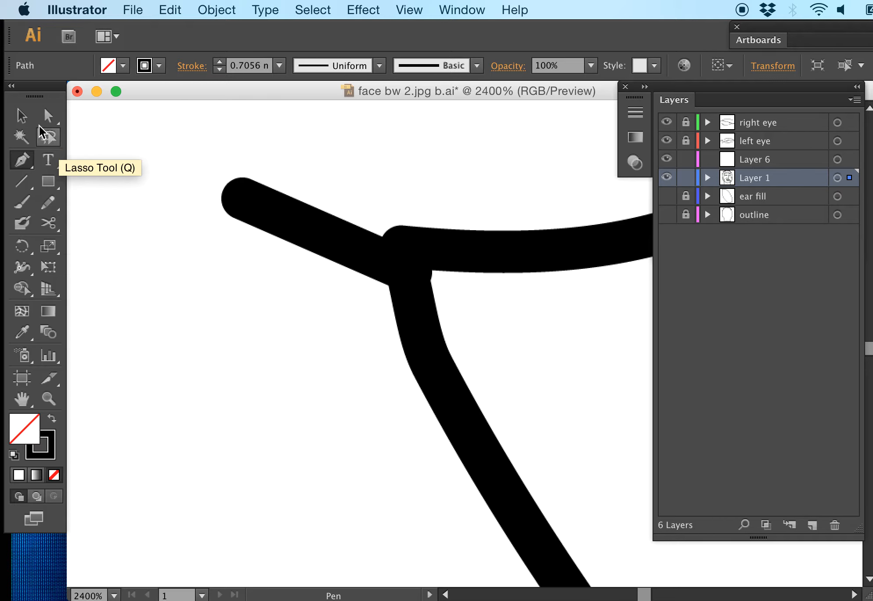
click(22, 116)
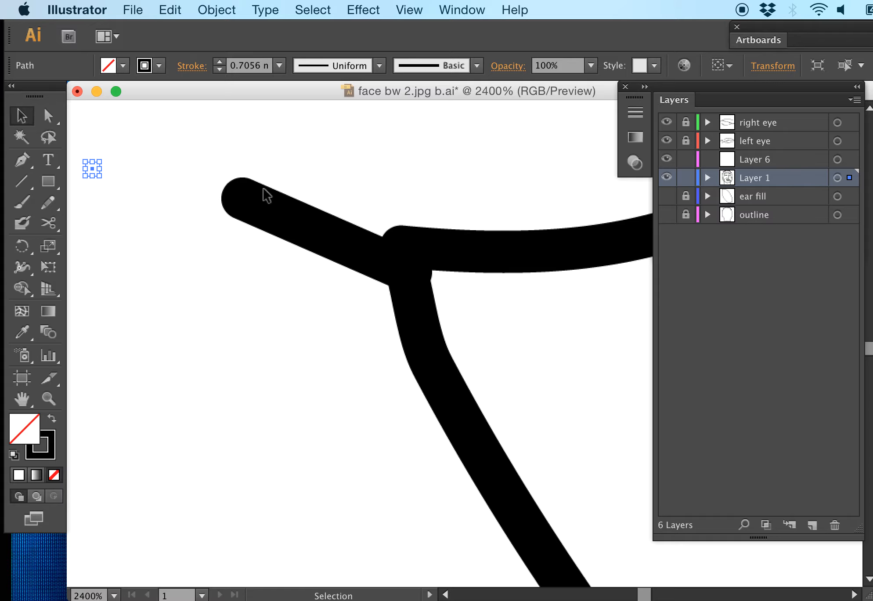
key(super+z)
key(super+z)
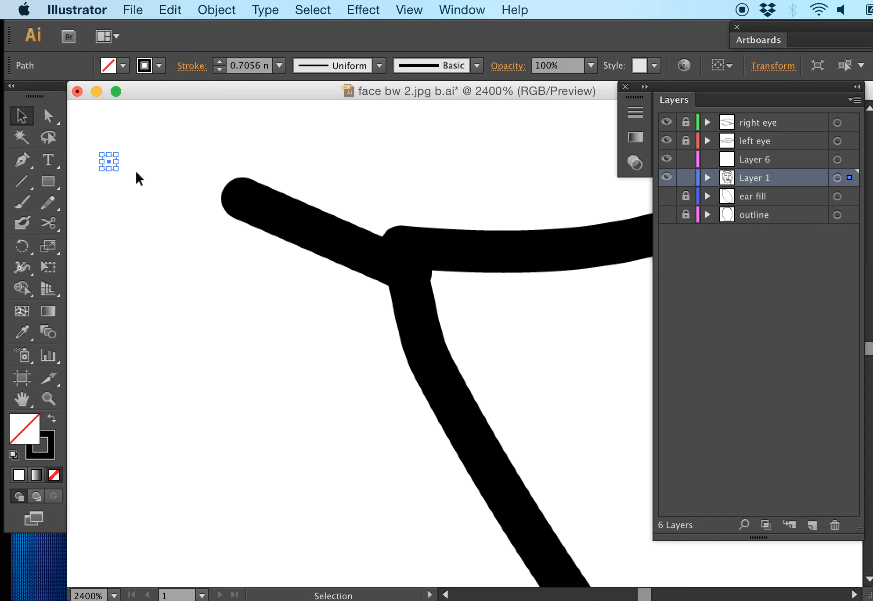
click(206, 124)
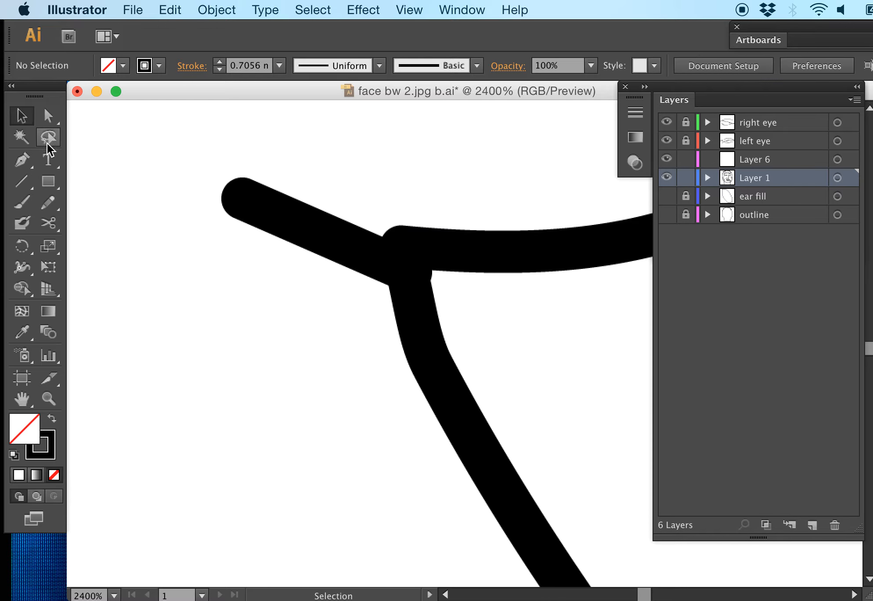
click(32, 157)
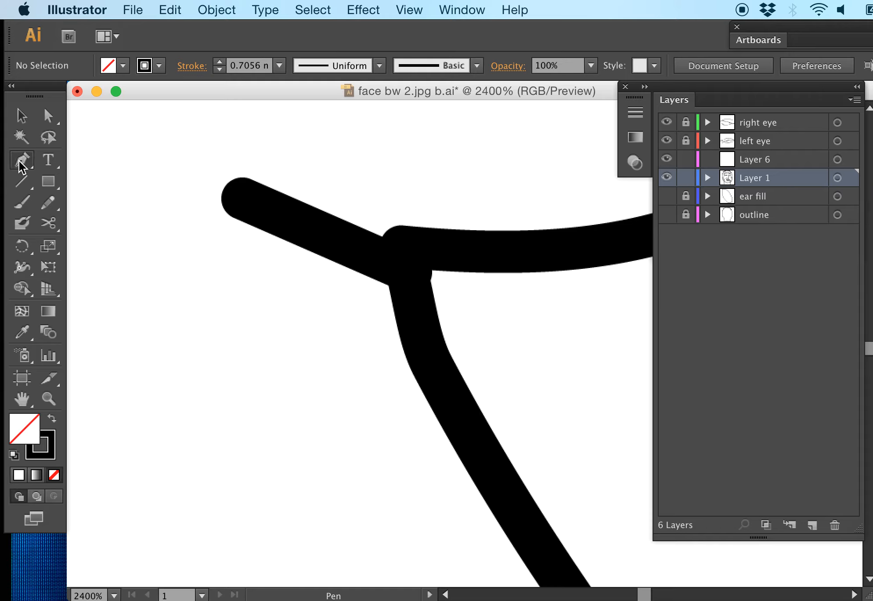
click(25, 122)
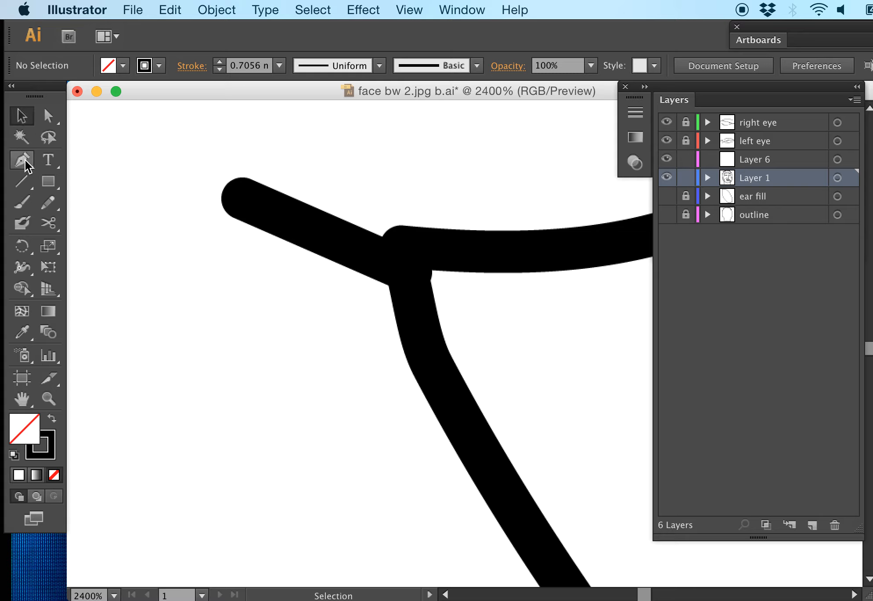
click(24, 158)
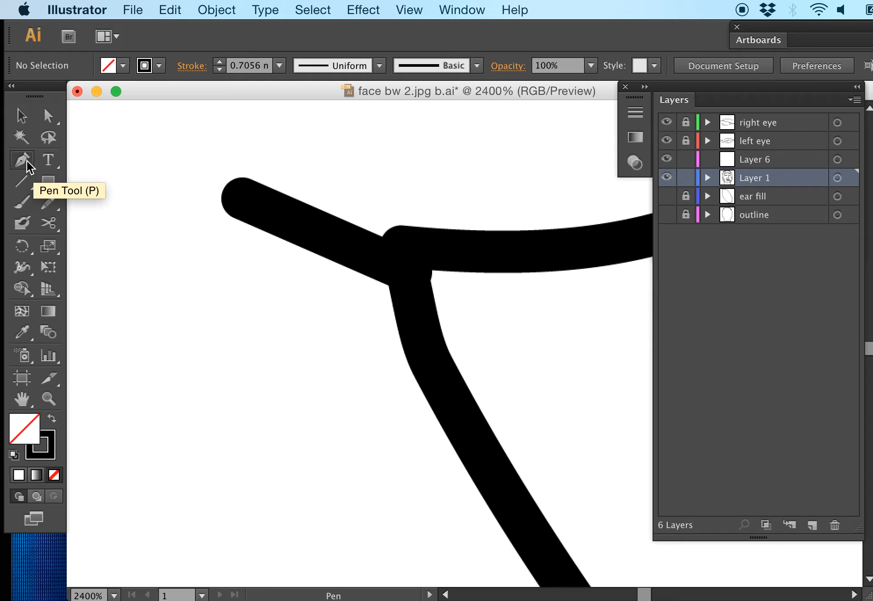
click(49, 162)
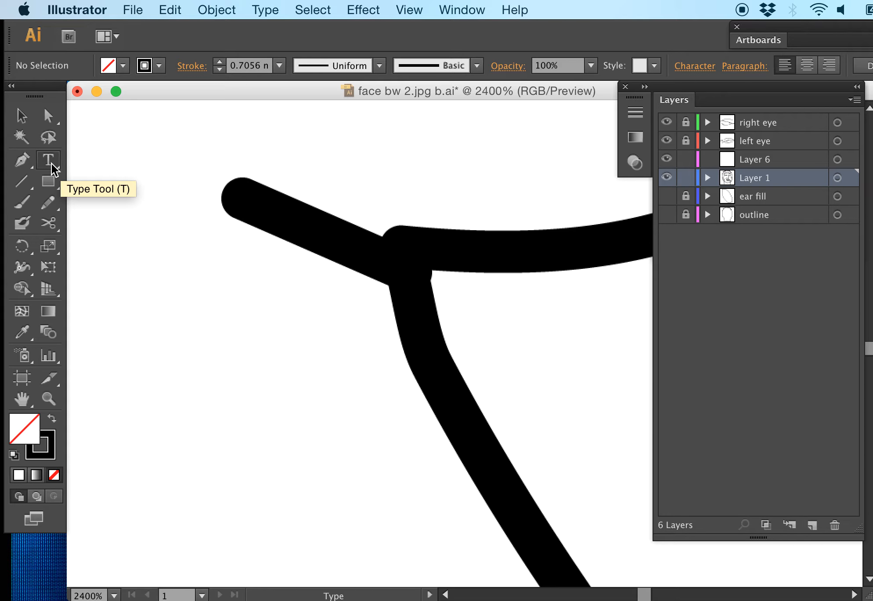
Step: Add an anchor point to the long descending line just below its sharp corner at the bottom of the ear
click(17, 163)
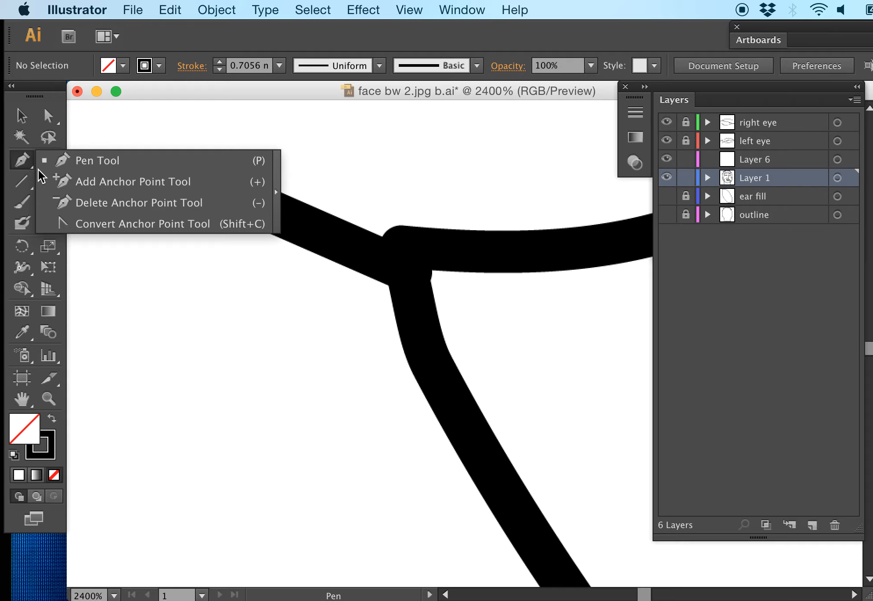
click(61, 181)
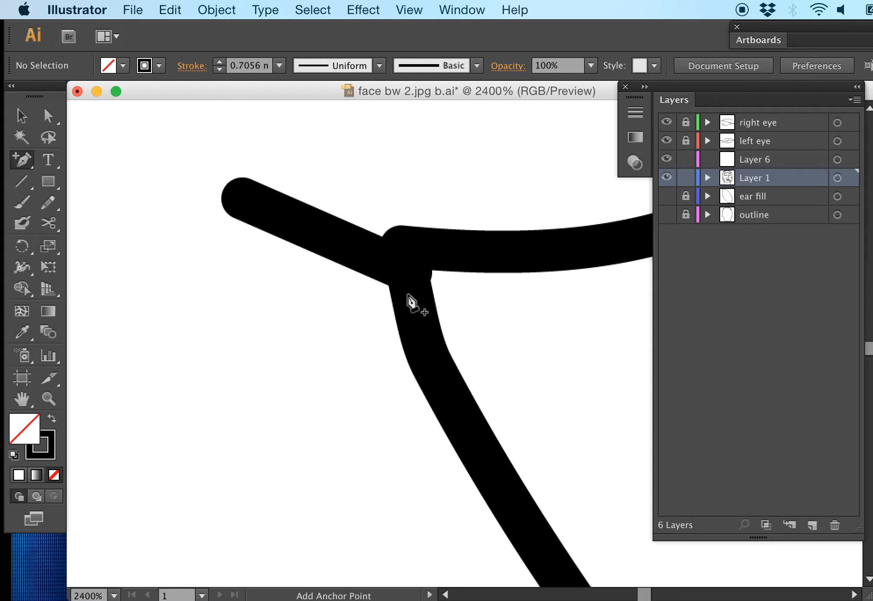
click(22, 115)
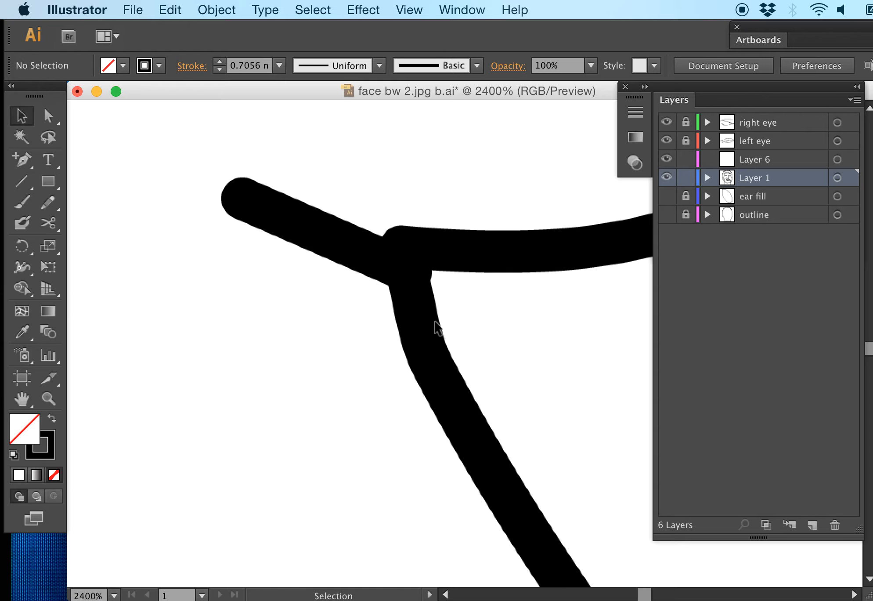
drag(375, 338, 380, 341)
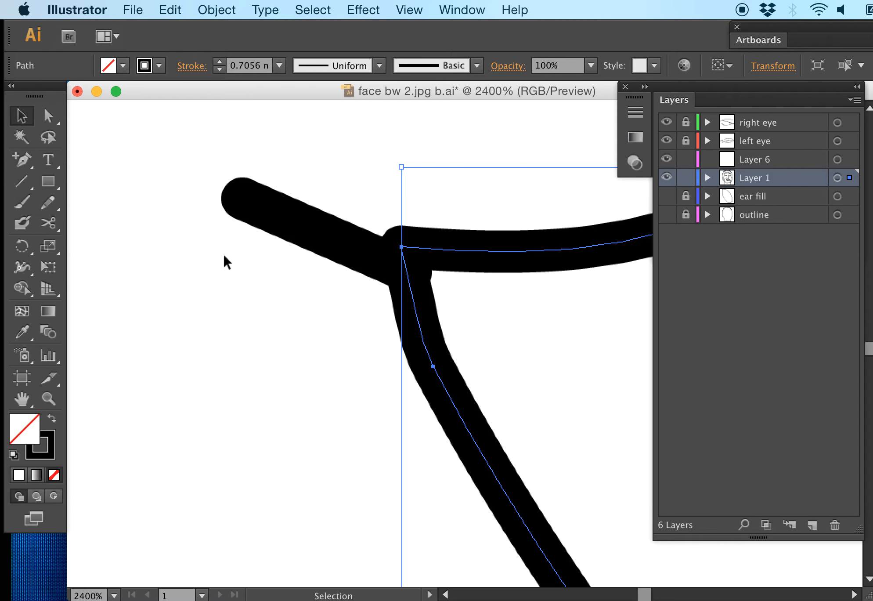
click(21, 161)
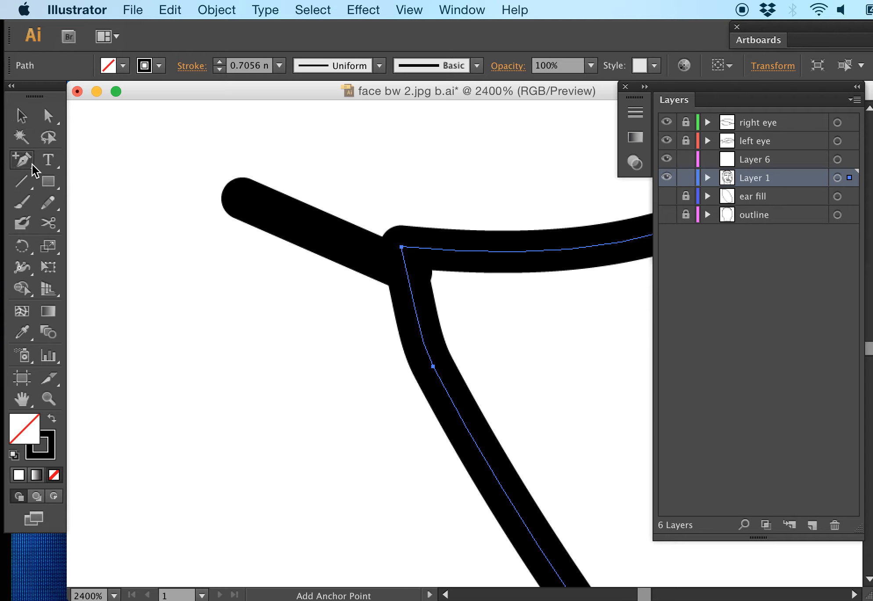
click(417, 310)
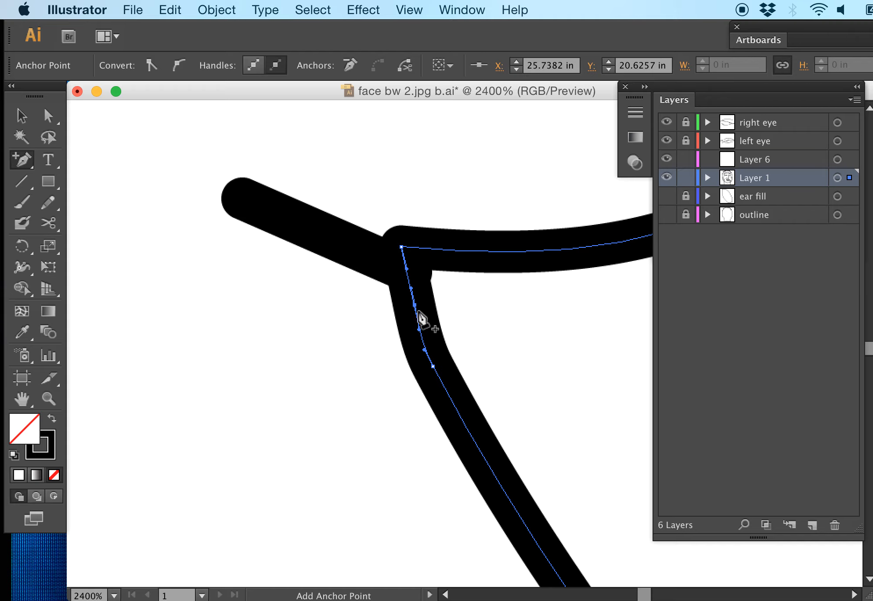
Step: Cut the path with the Scissors tool at the new anchor point below the corner
click(46, 222)
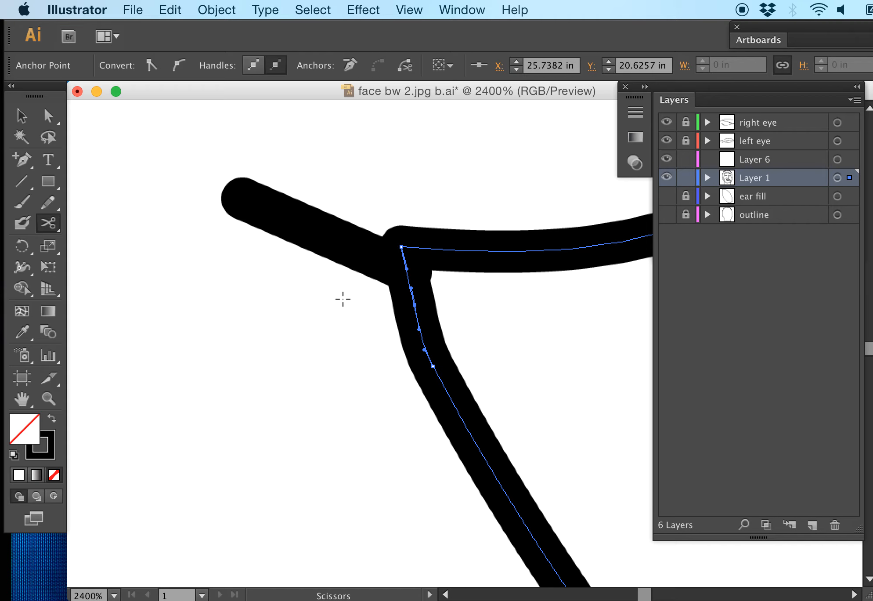
click(421, 329)
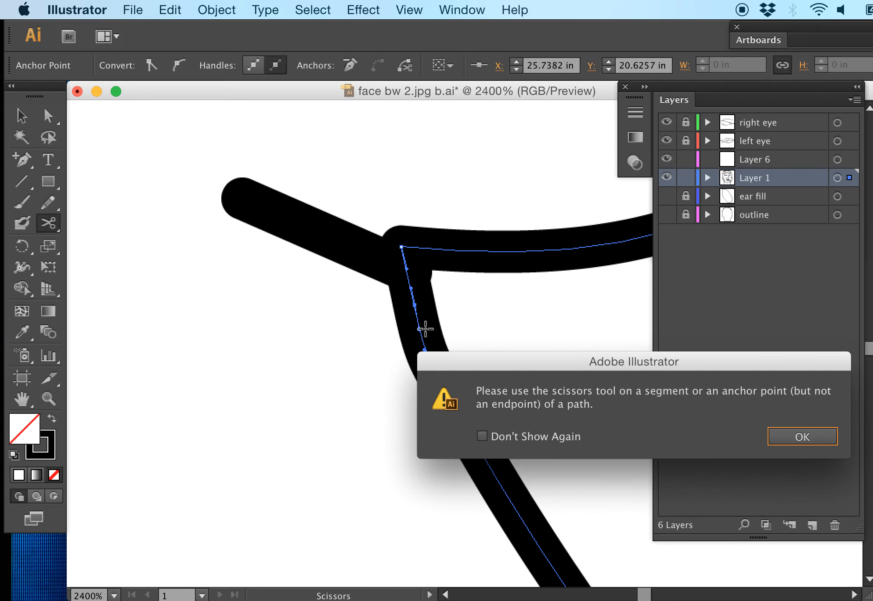
click(798, 437)
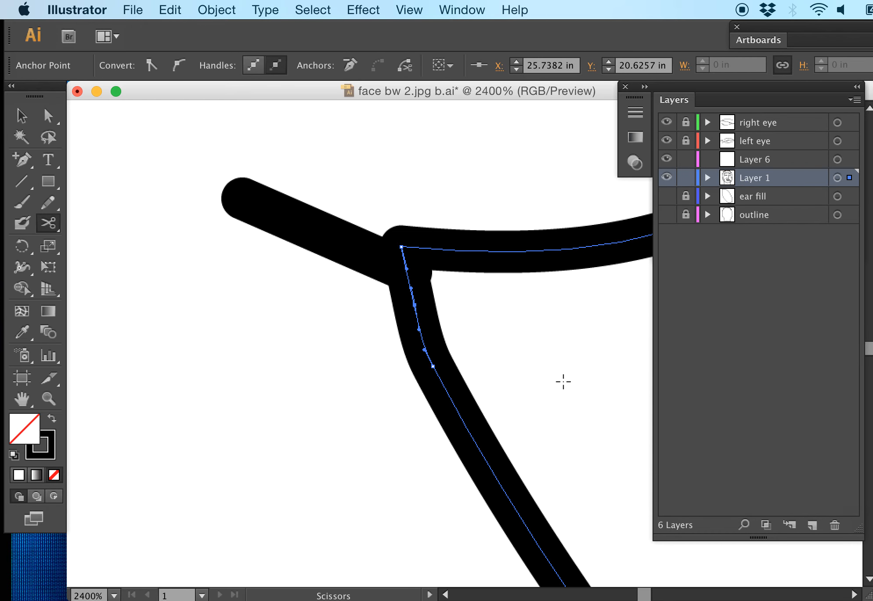
click(415, 306)
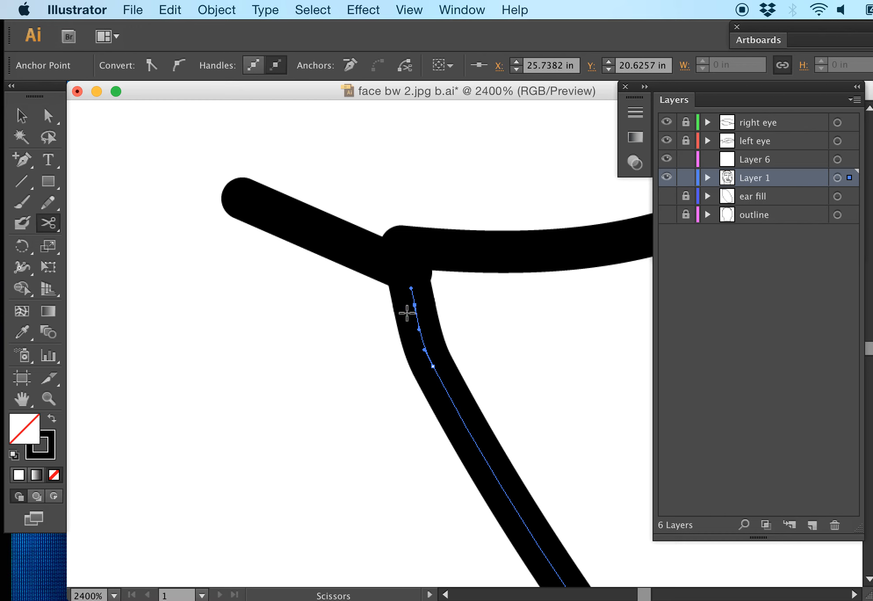
Step: Move the cut-off upper curve, including its sharp corner, from Layer 1 to Layer 6 and hide Layer 6
key(super+equal)
key(super+equal)
key(super+equal)
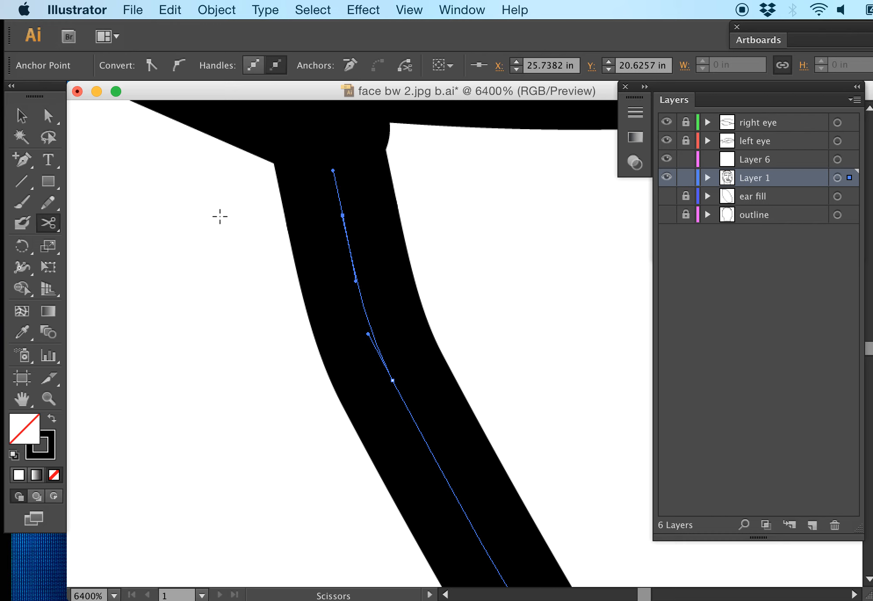
click(20, 116)
scroll(335, 347, left, 3)
scroll(335, 347, up, 5)
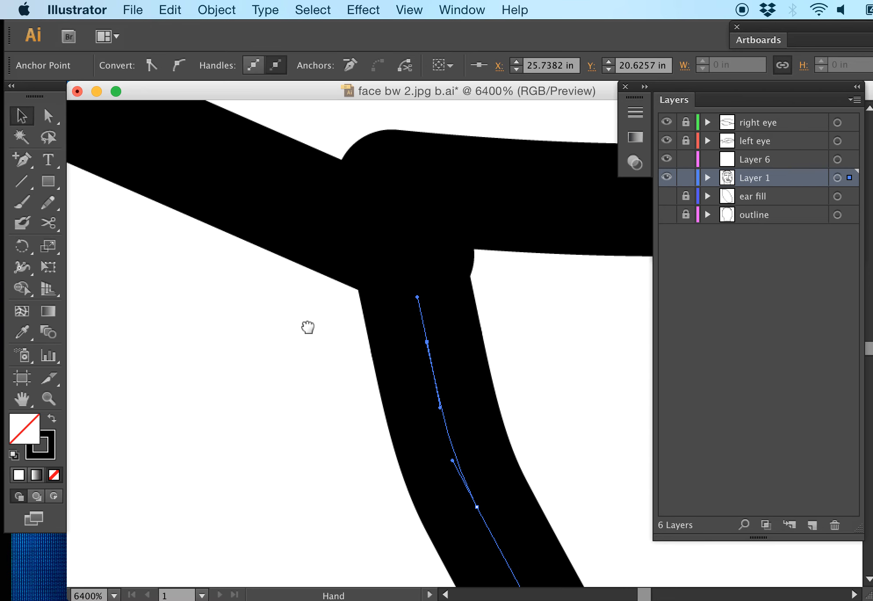
click(383, 327)
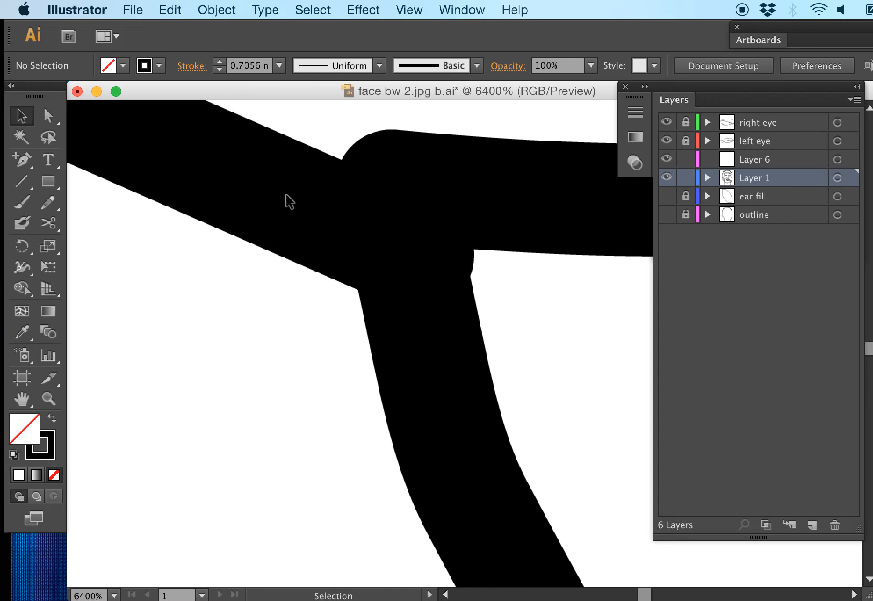
click(496, 203)
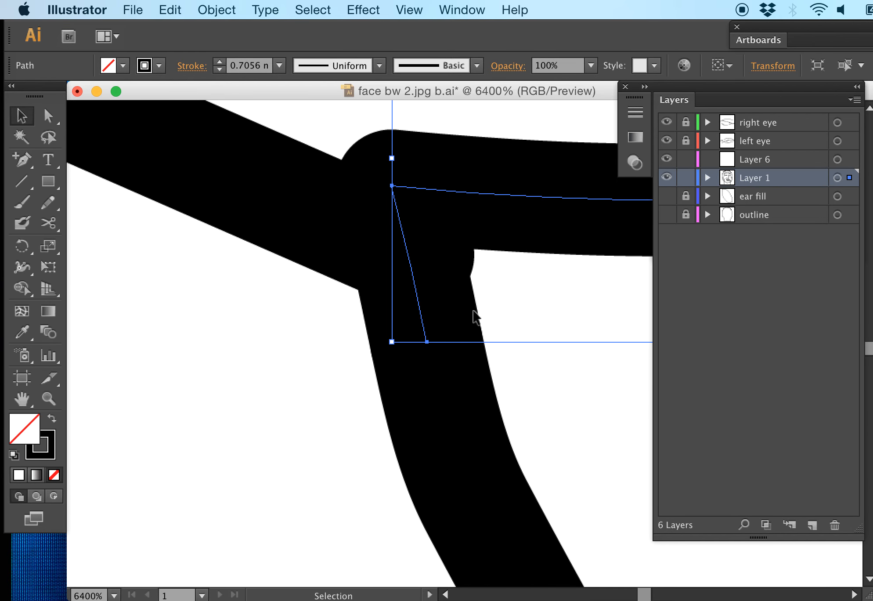
drag(849, 178, 850, 159)
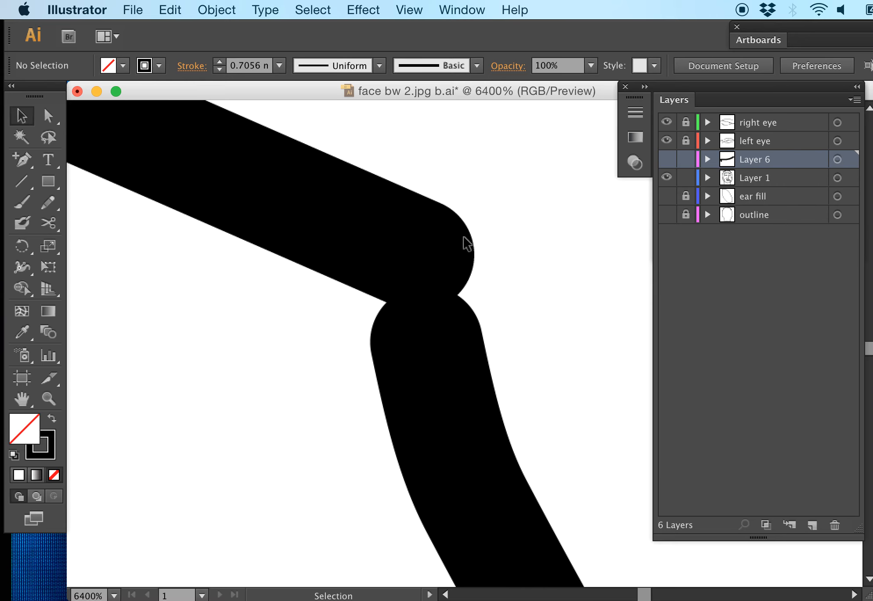
Step: On Layer 1, join the lower end of the short diagonal segment to the upper end of the long descending line
drag(520, 183, 483, 241)
click(47, 116)
drag(507, 186, 364, 351)
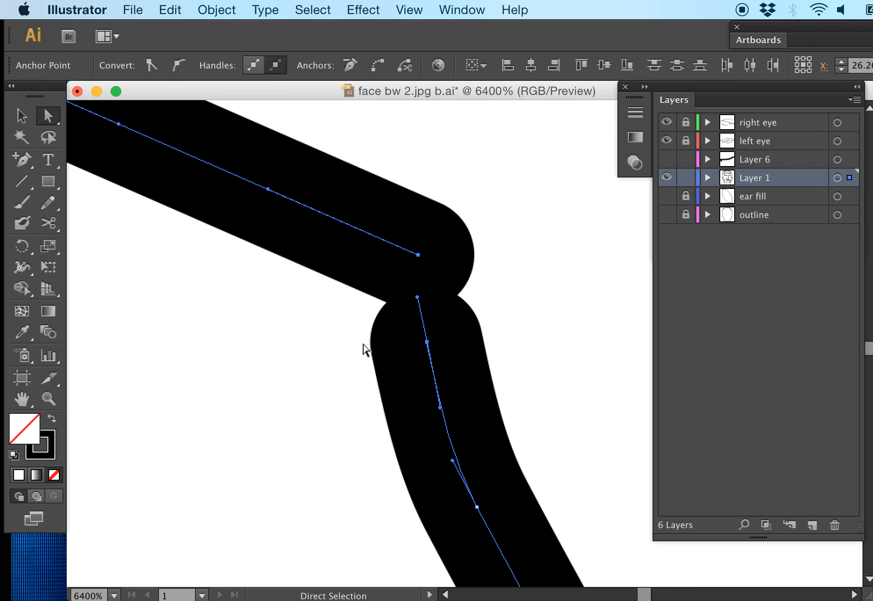
key(super+j)
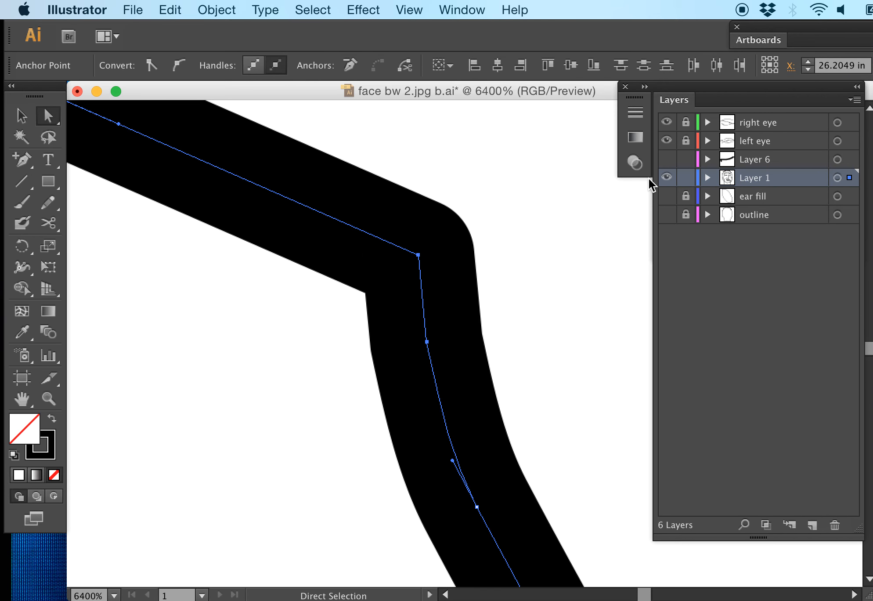
Step: Show Layer 6 again and move its curve back to Layer 1
click(666, 161)
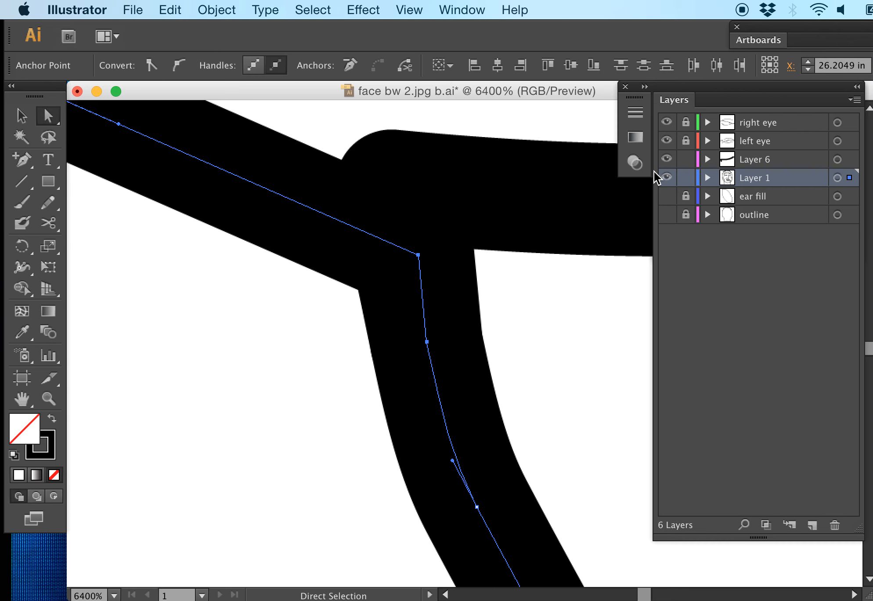
click(788, 164)
drag(514, 133, 543, 308)
mouse_move(849, 159)
mouse_down()
mouse_move(849, 191)
mouse_move(849, 177)
mouse_up()
Step: Join the upper end of the short diagonal segment to the lower end of the ear's outer contour, then deselect the path
key(super+minus)
key(super+minus)
key(super+minus)
key(super+minus)
key(super+minus)
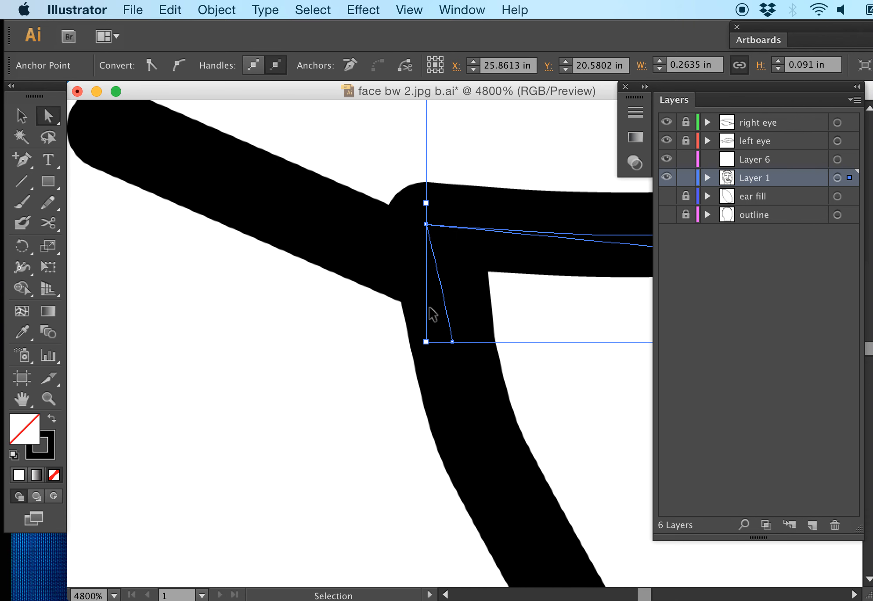
drag(356, 159, 275, 383)
drag(394, 155, 276, 364)
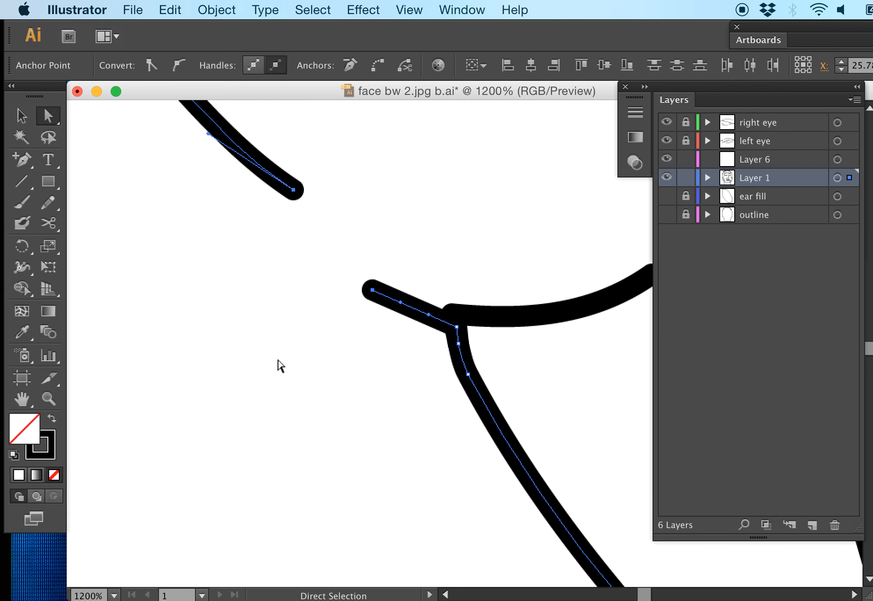
key(super+j)
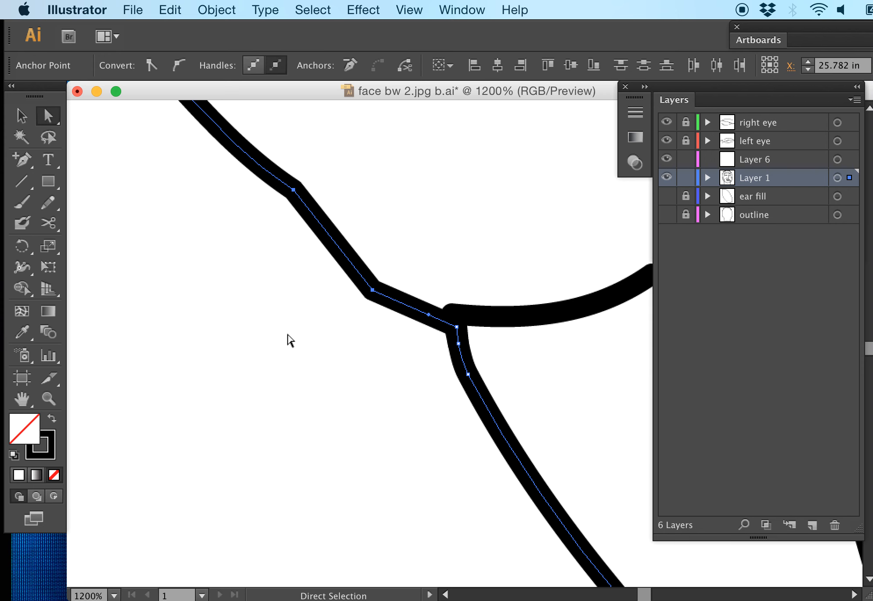
click(411, 229)
Step: Review the joined outer ear contour and the remaining broken segments around it
key(super+minus)
key(super+minus)
key(super+minus)
key(super+minus)
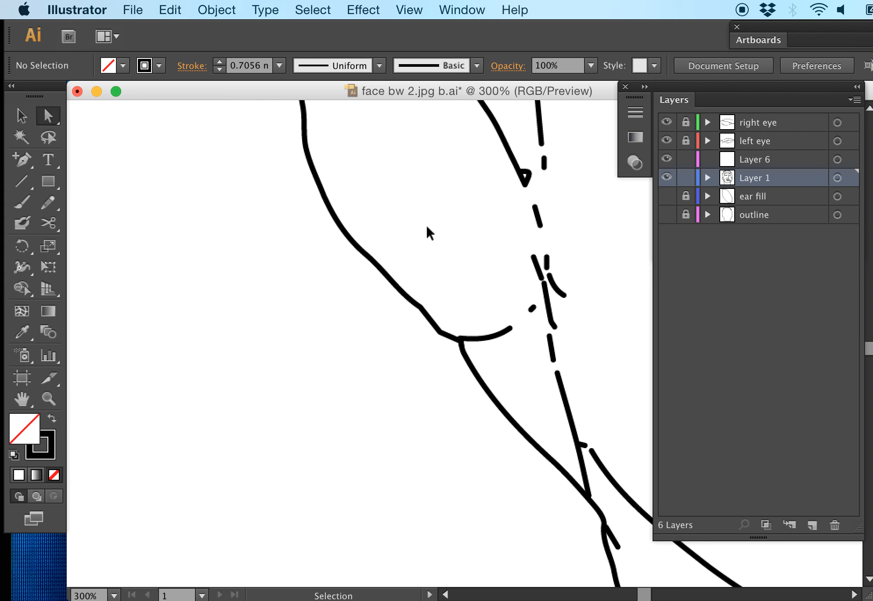
key(super+minus)
key(super+minus)
key(super+minus)
key(super+equal)
key(super+equal)
key(super+equal)
key(super+equal)
key(super+equal)
key(super+equal)
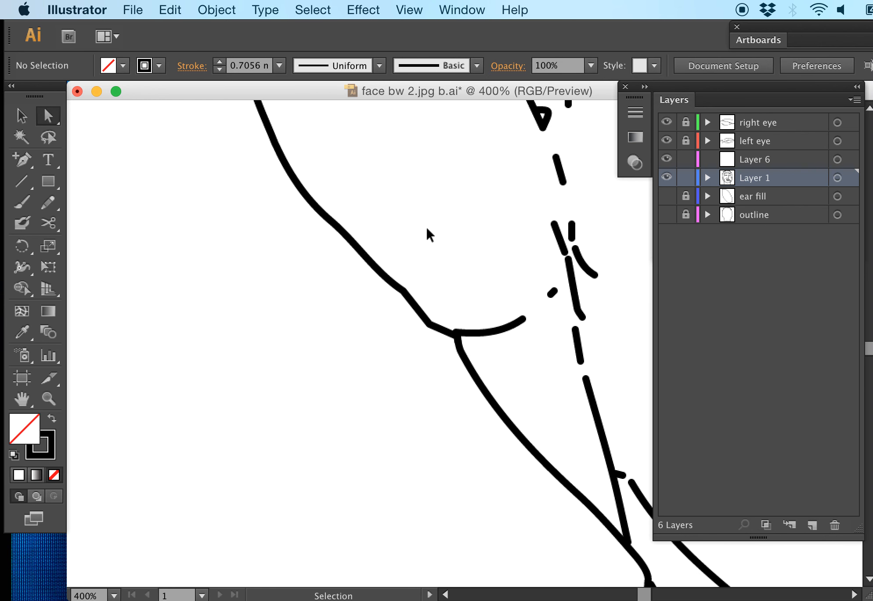